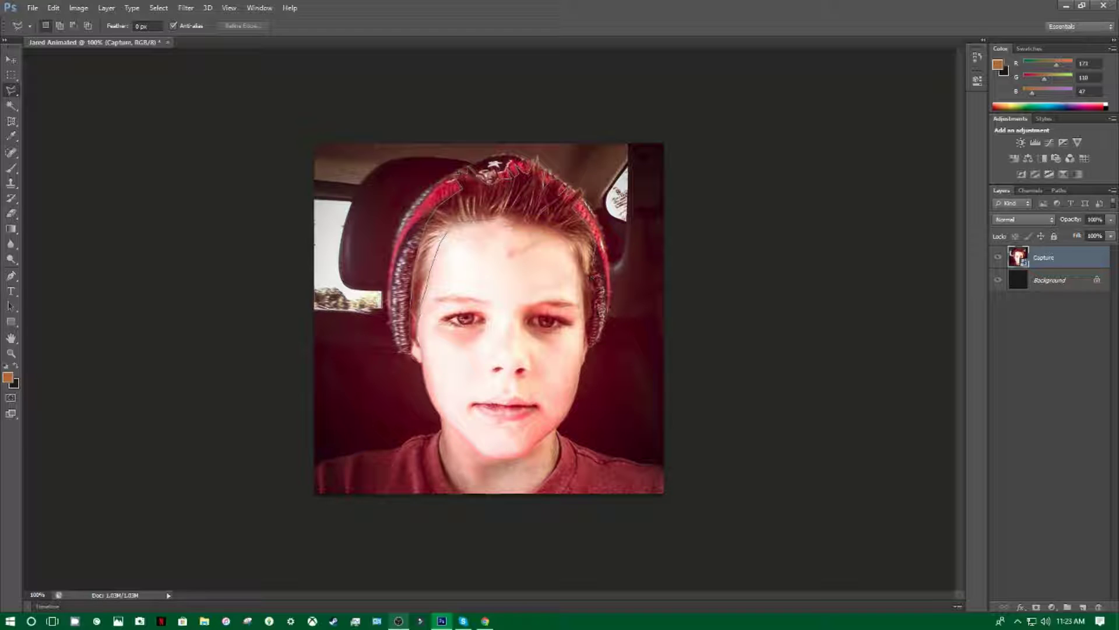
- Close the lasso selection around the hair and sample the light skin colour from the face
double_click(498, 222)
key(i)
drag(513, 318, 550, 401)
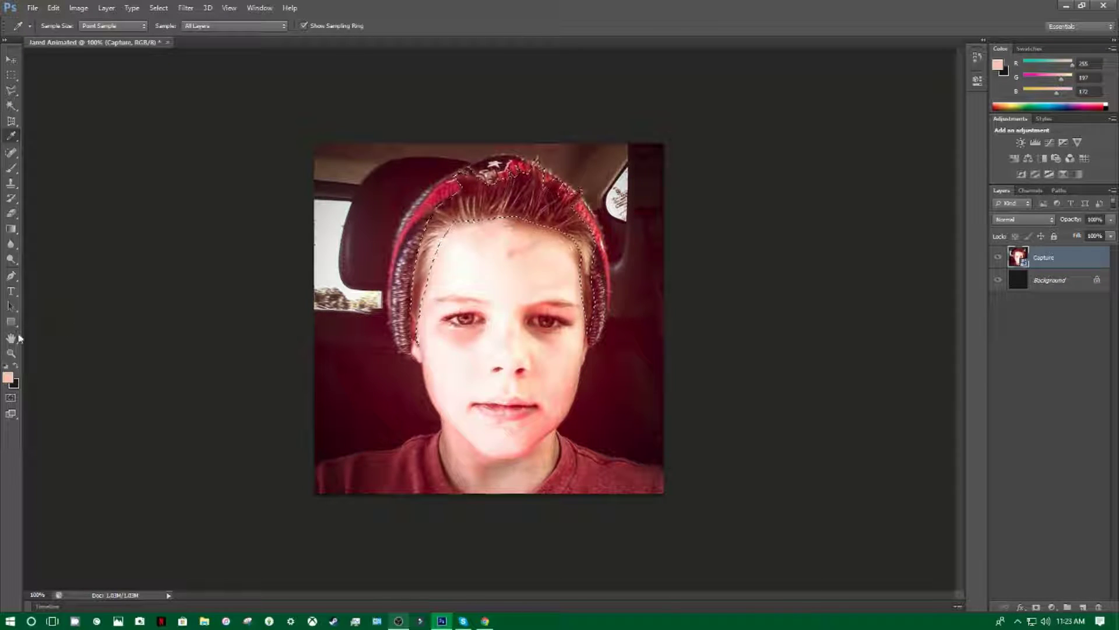
- Rasterize the Capture layer for painting, try the sampled skin colour on the selected hair, and undo the stroke
click(10, 354)
click(11, 167)
click(507, 204)
click(539, 239)
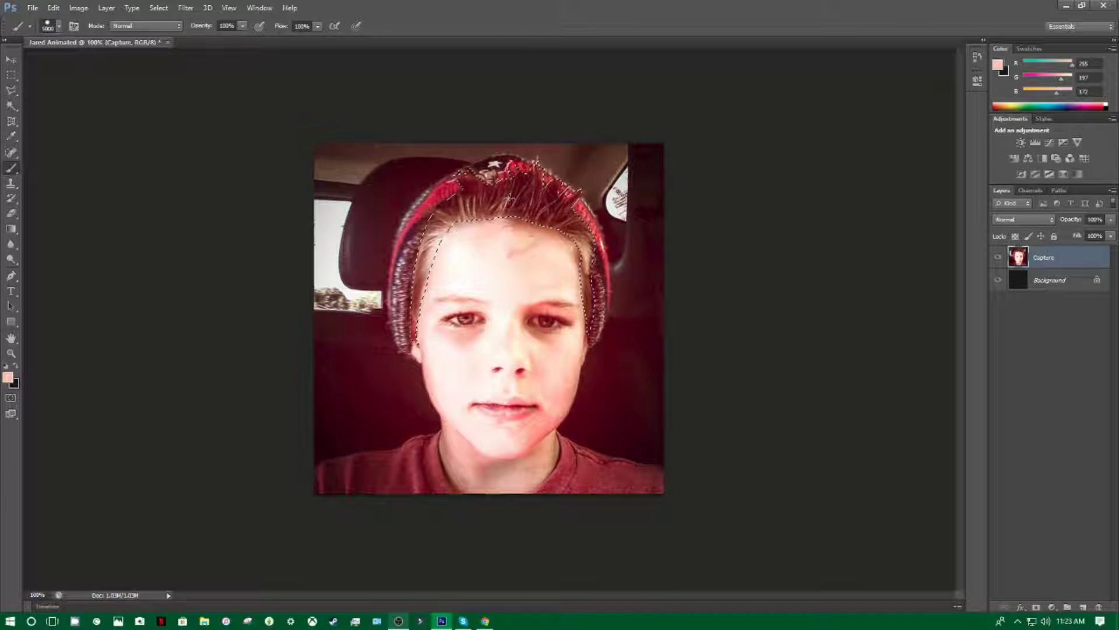
click(509, 199)
key(ctrl+z)
- Sample a dark reddish brown from the hair and paint the selected hair area with it
click(11, 135)
drag(523, 188, 532, 185)
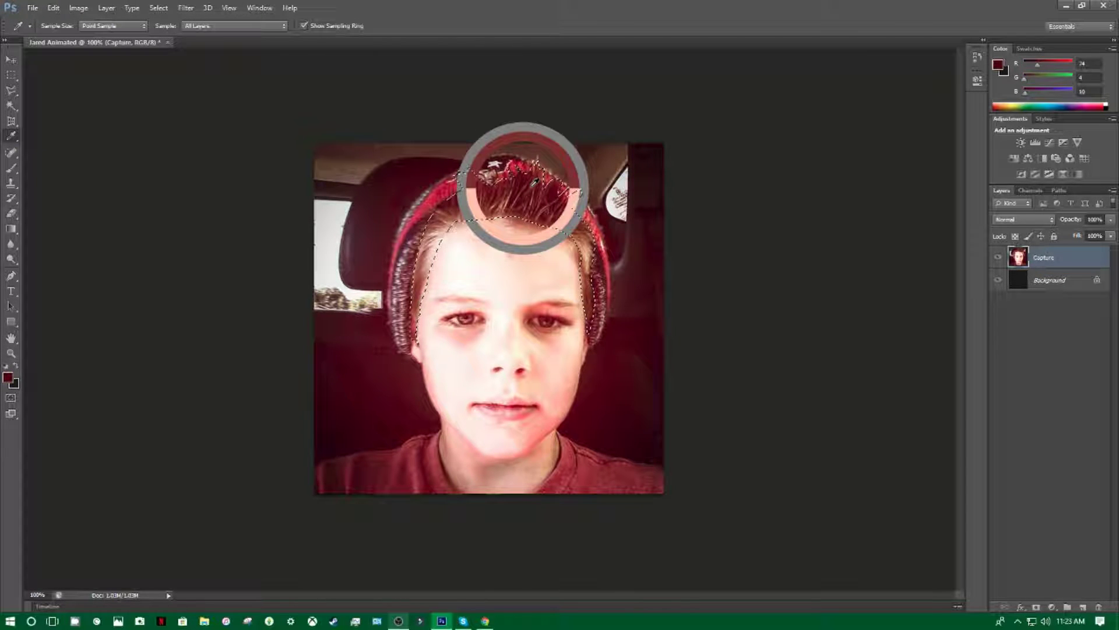
key(b)
click(575, 179)
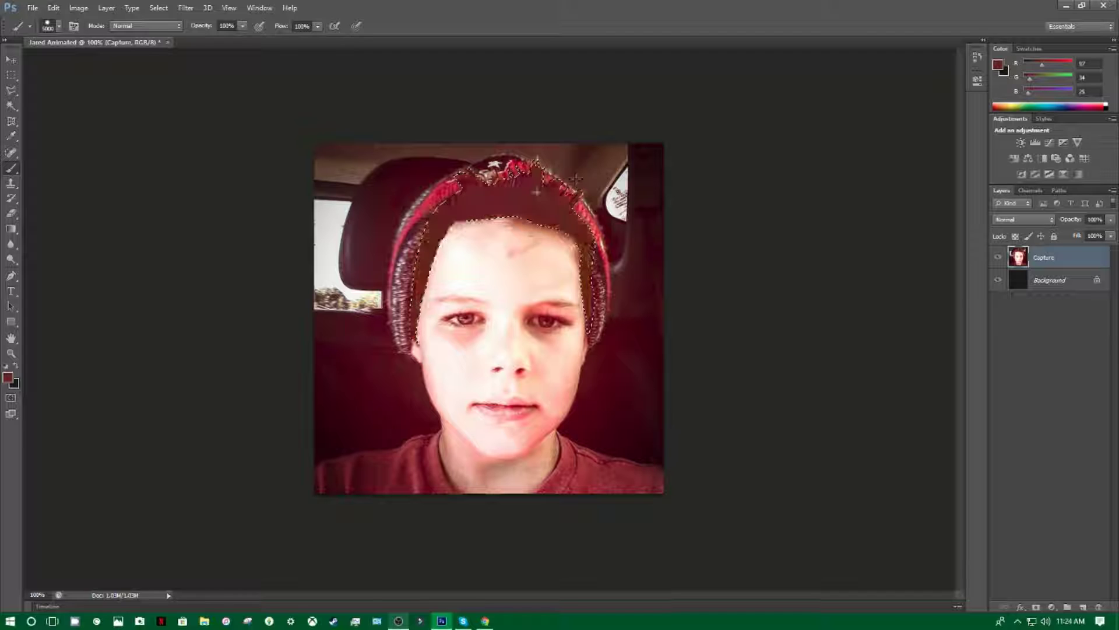
click(11, 120)
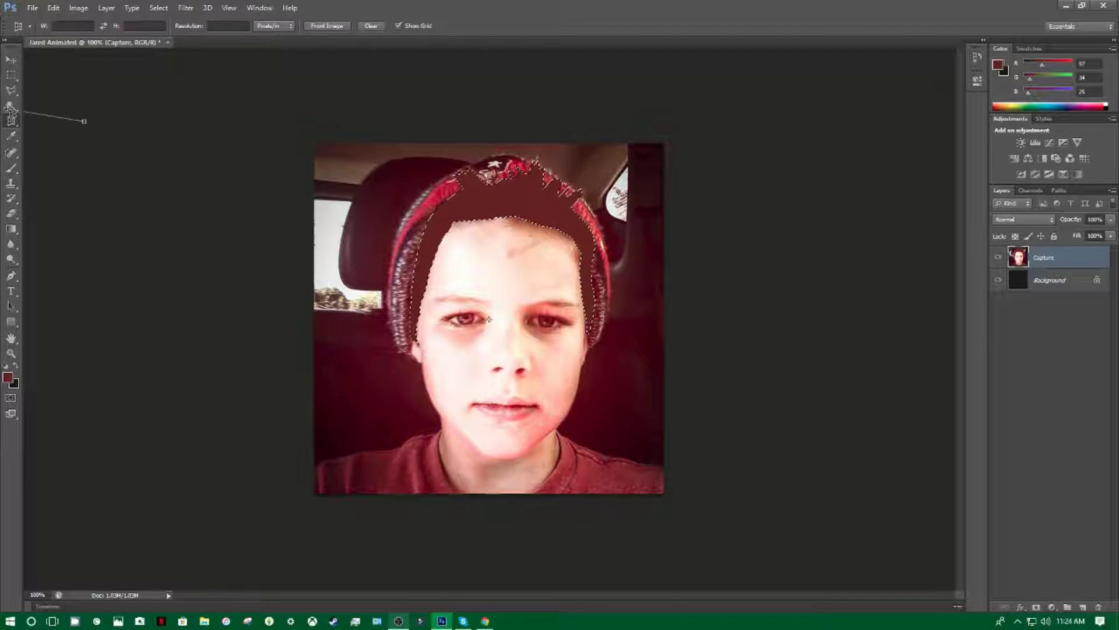
click(61, 314)
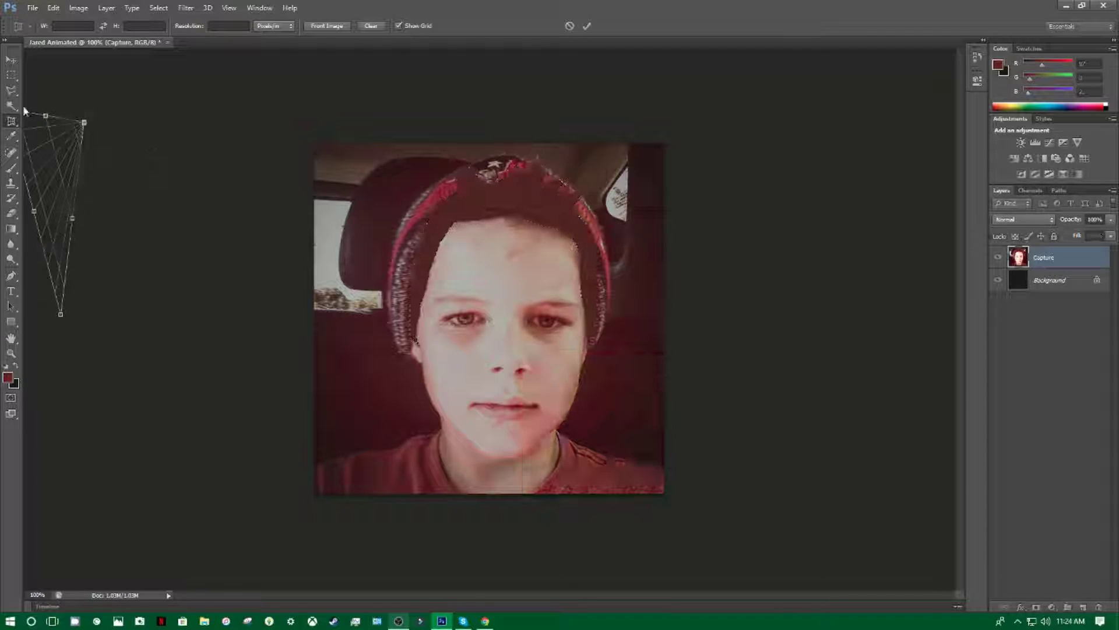
click(11, 106)
click(554, 233)
click(11, 106)
- Select the car interior and headrest behind the head with the Magic Wand
click(620, 237)
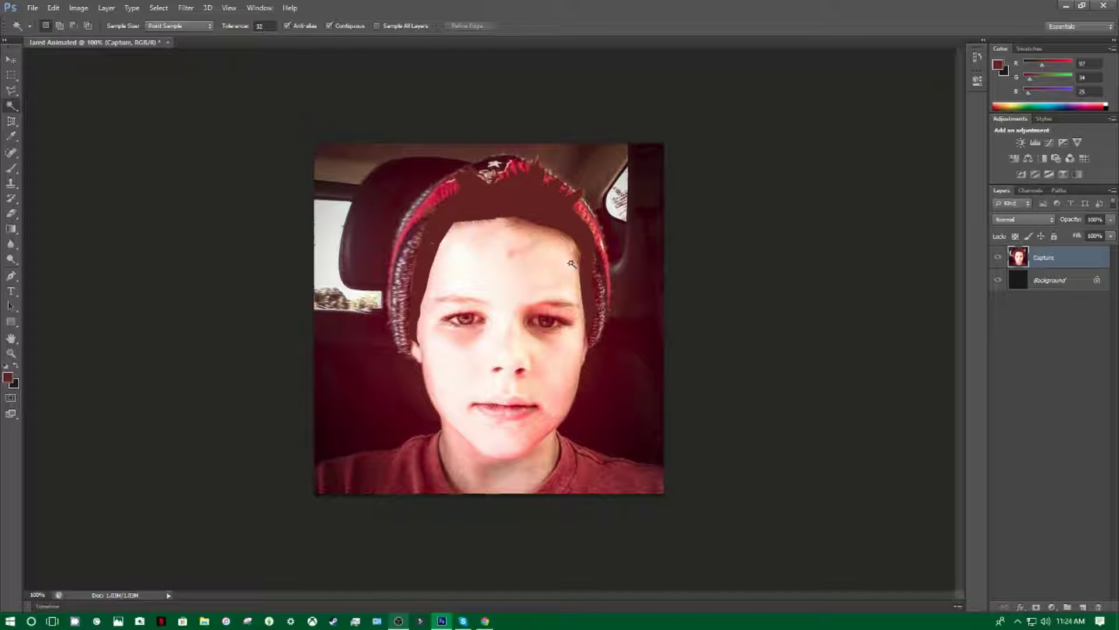
click(408, 421)
click(368, 391)
click(354, 217)
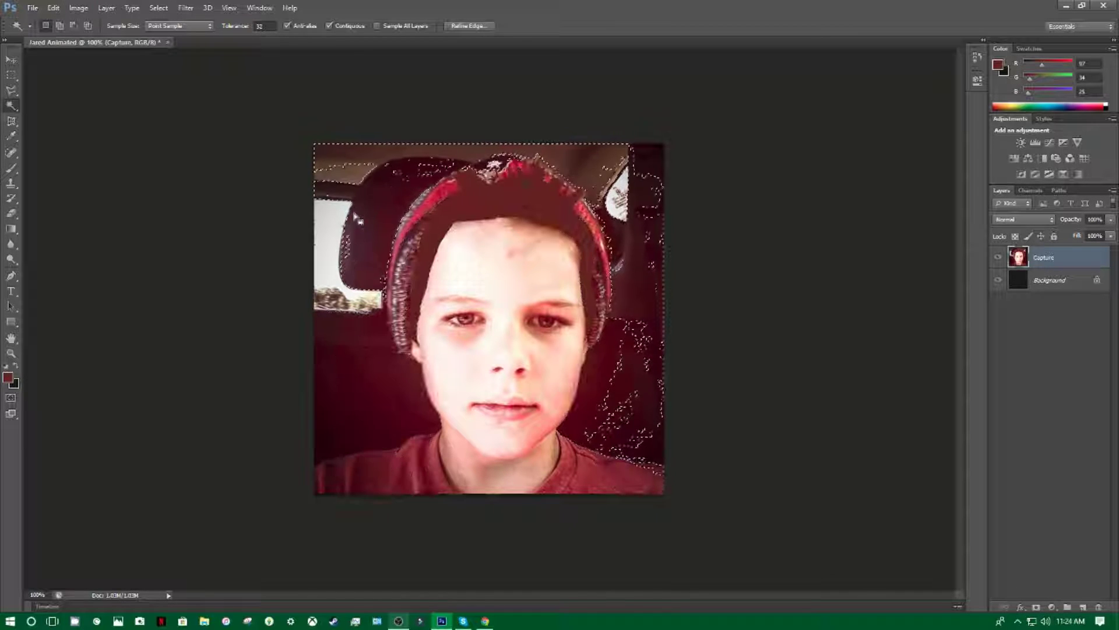
- Sample a greyish brown from the photo's background and fill the selected car interior with it
key(i)
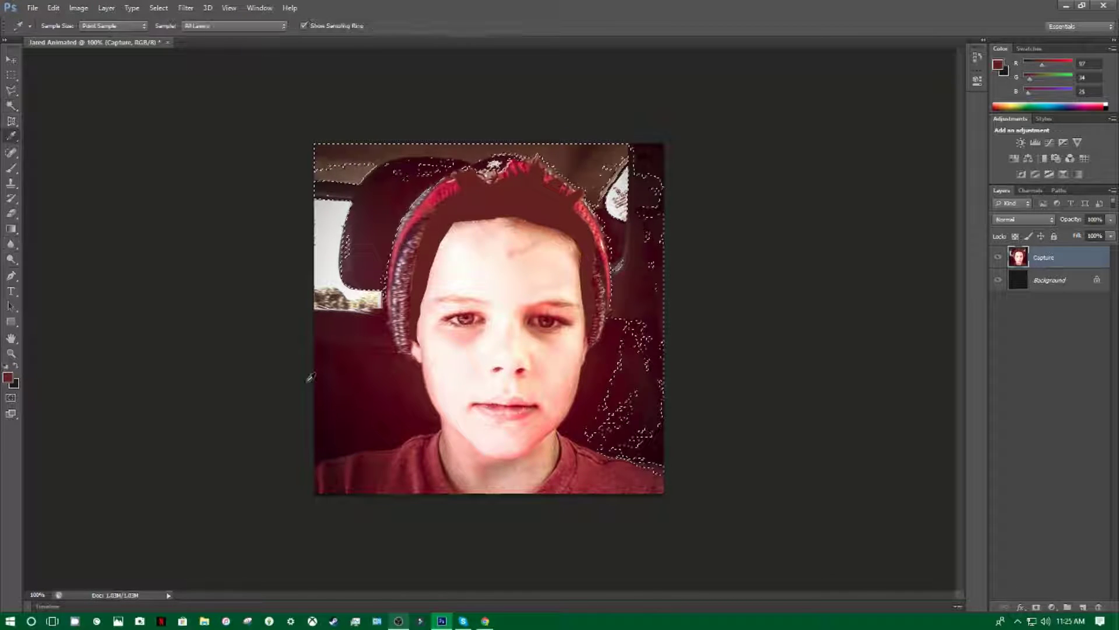
drag(334, 206, 336, 287)
click(10, 168)
key(alt+BackSpace)
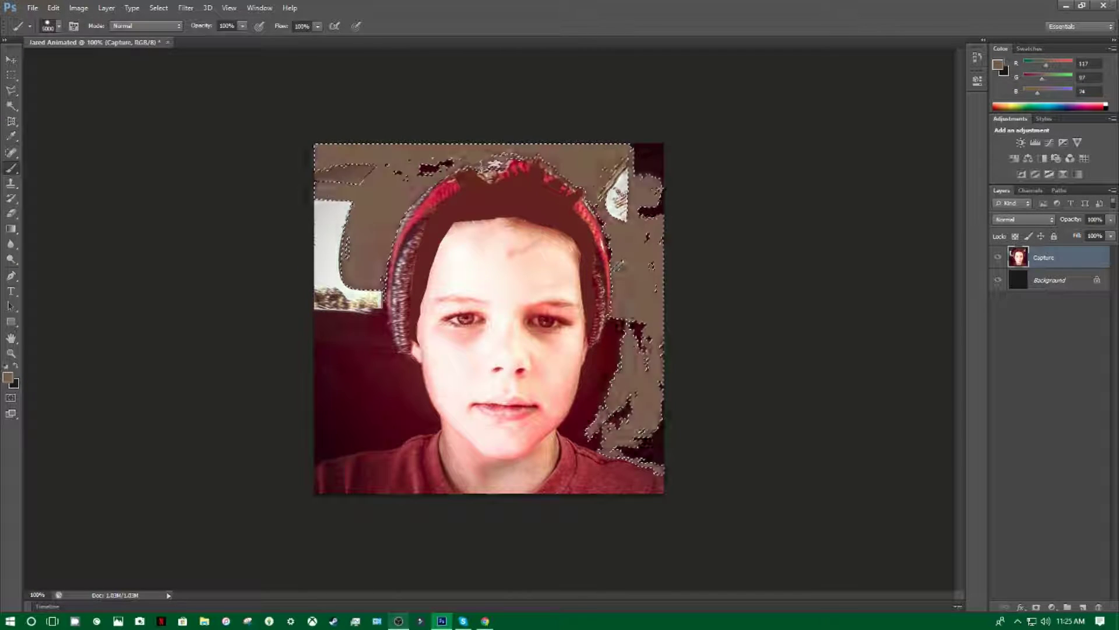
- Reduce the brush size, clear the selection, and paint the remaining background around the head and shoulders brown
click(59, 26)
drag(48, 68, 43, 68)
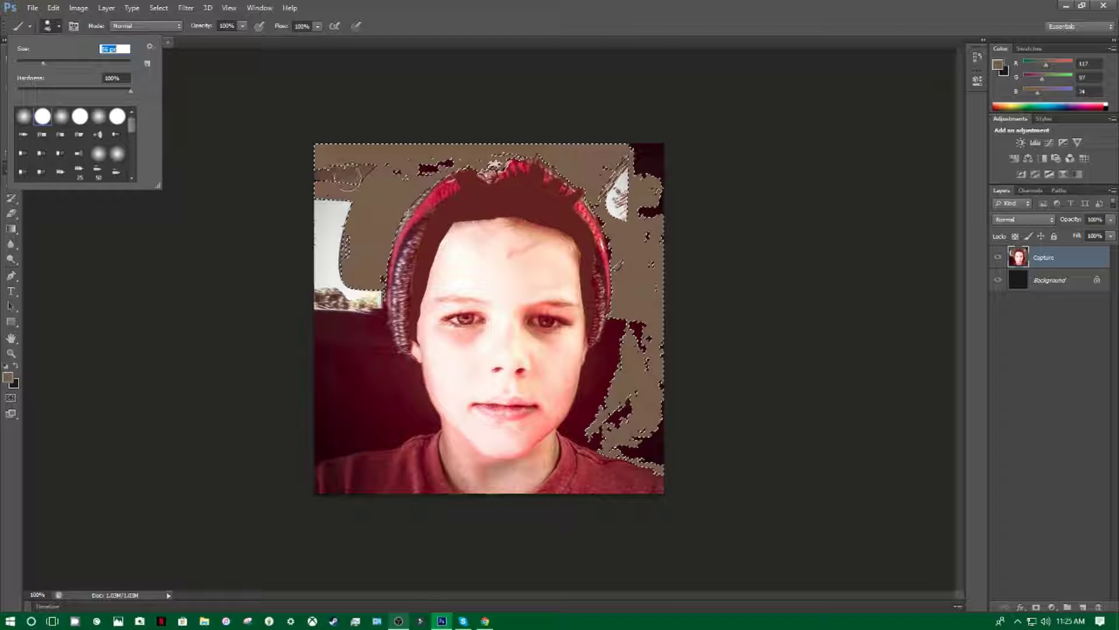
key(Return)
key(ctrl+d)
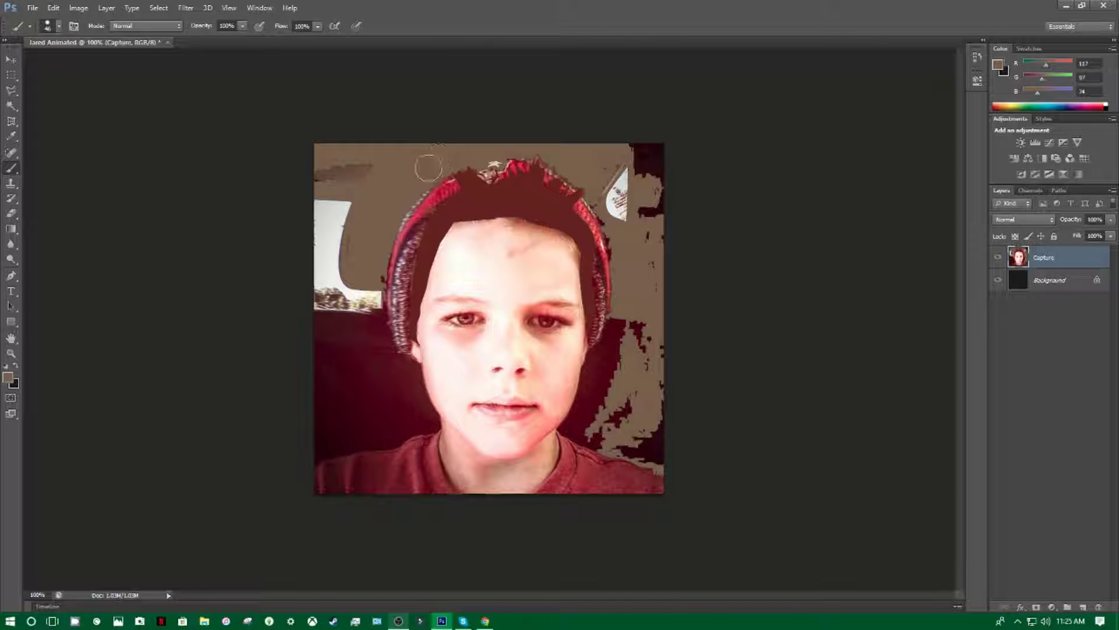
mouse_move(350, 190)
mouse_down()
mouse_move(303, 269)
mouse_move(338, 326)
mouse_move(317, 367)
mouse_move(311, 454)
mouse_move(324, 432)
mouse_move(333, 441)
mouse_move(315, 451)
mouse_move(427, 421)
mouse_move(383, 413)
mouse_move(333, 368)
mouse_move(374, 280)
mouse_move(368, 381)
mouse_move(427, 423)
mouse_move(377, 307)
mouse_move(384, 354)
mouse_up()
mouse_move(649, 112)
mouse_down()
mouse_move(603, 230)
mouse_move(646, 426)
mouse_move(607, 446)
mouse_move(586, 350)
mouse_move(601, 349)
mouse_move(584, 410)
mouse_move(650, 395)
mouse_move(642, 450)
mouse_move(577, 428)
mouse_move(592, 407)
mouse_move(583, 414)
mouse_up()
- Trace the beanie from its outer edge to the hairline with the Polygonal Lasso to select it
click(11, 90)
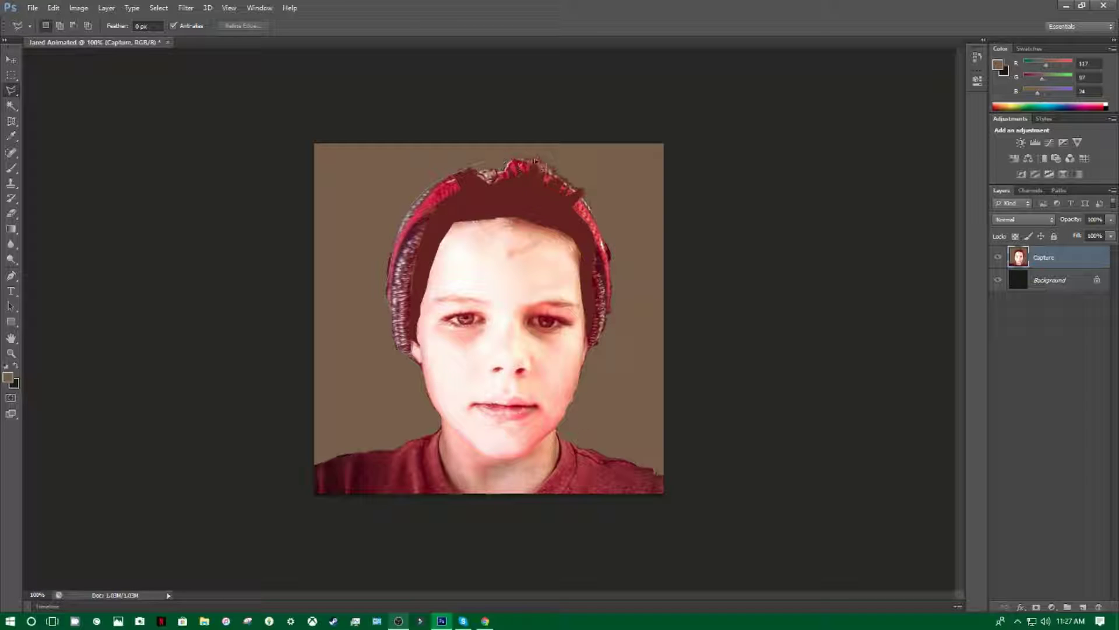
click(536, 159)
click(614, 258)
click(589, 349)
click(594, 315)
click(593, 271)
click(594, 253)
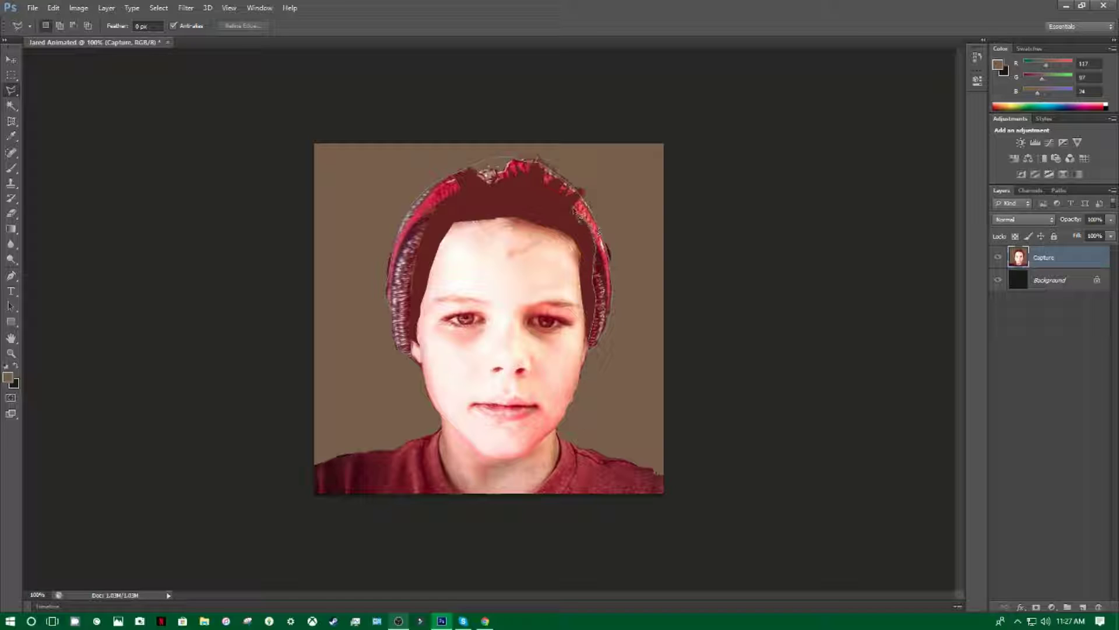
click(579, 194)
click(567, 186)
click(574, 208)
click(544, 187)
click(517, 177)
click(489, 186)
click(466, 190)
click(432, 227)
click(412, 280)
click(411, 341)
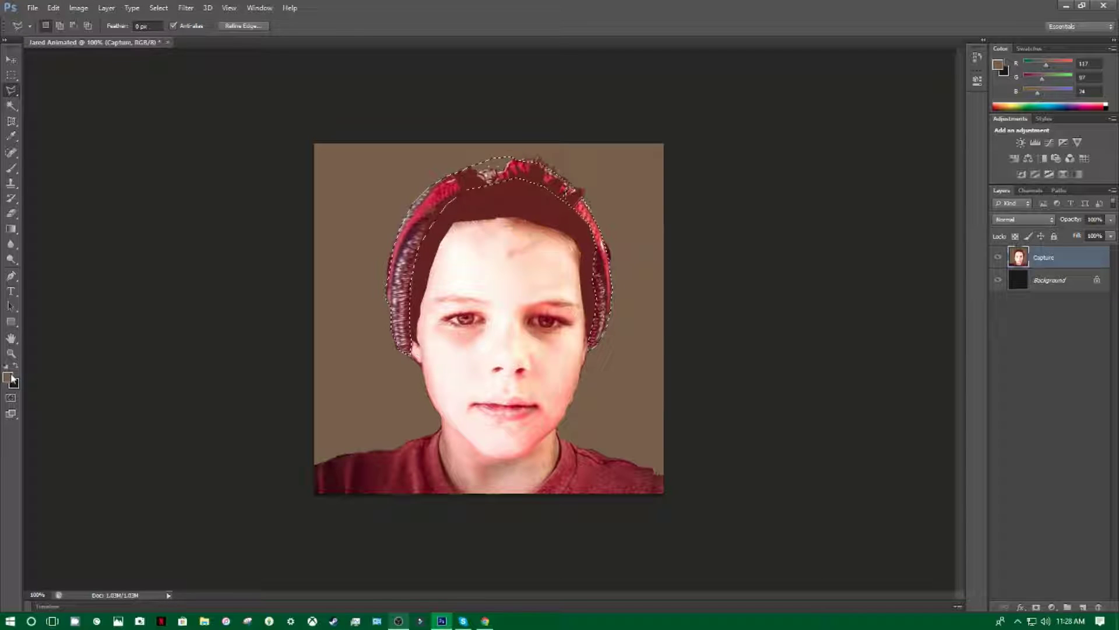
- Set the foreground colour to pure red (R 255, G 0, B 0), paint the selected beanie with it, and deselect
click(8, 377)
click(567, 168)
click(551, 165)
click(679, 158)
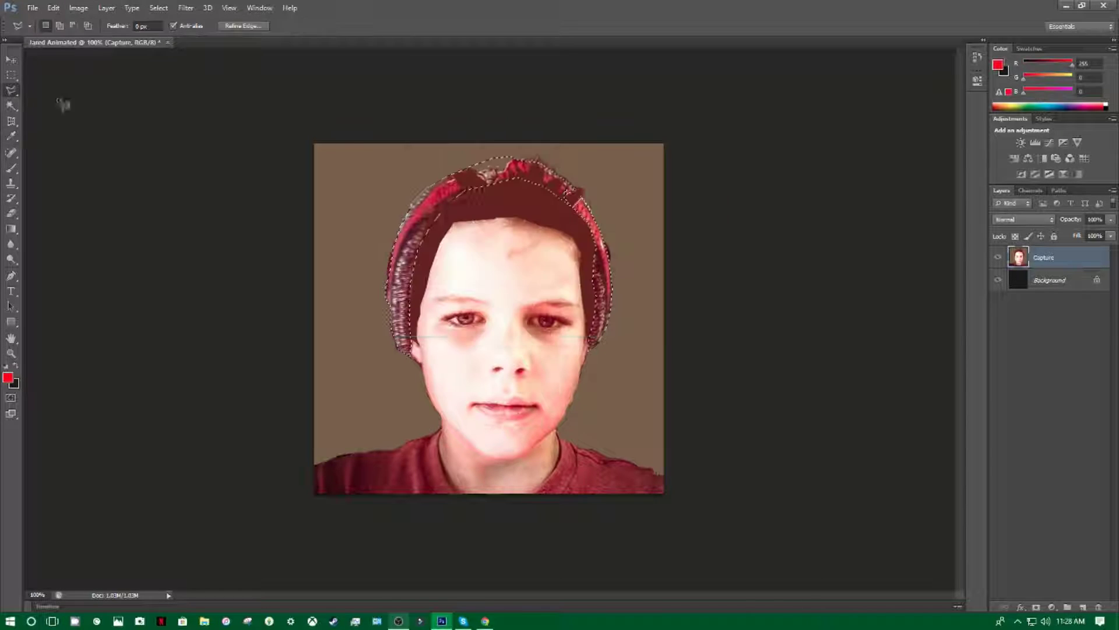
click(11, 168)
drag(367, 204, 366, 323)
mouse_move(420, 189)
mouse_down()
mouse_move(599, 204)
mouse_move(596, 341)
mouse_up()
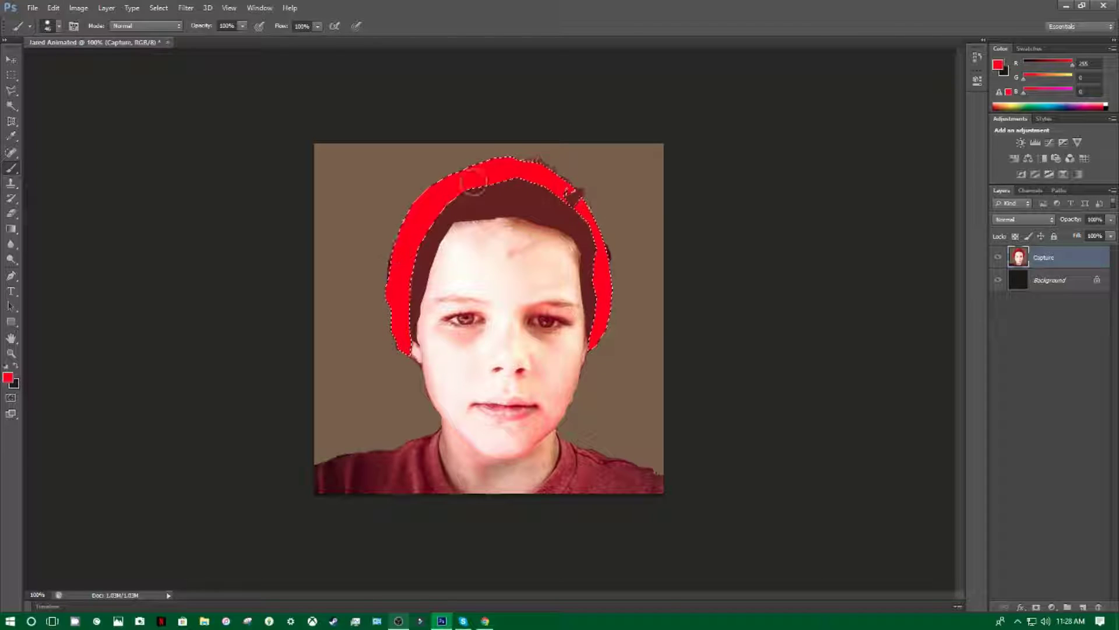
key(ctrl+d)
- Select a thin band along the outer edge of the red beanie with the Polygonal Lasso
click(13, 90)
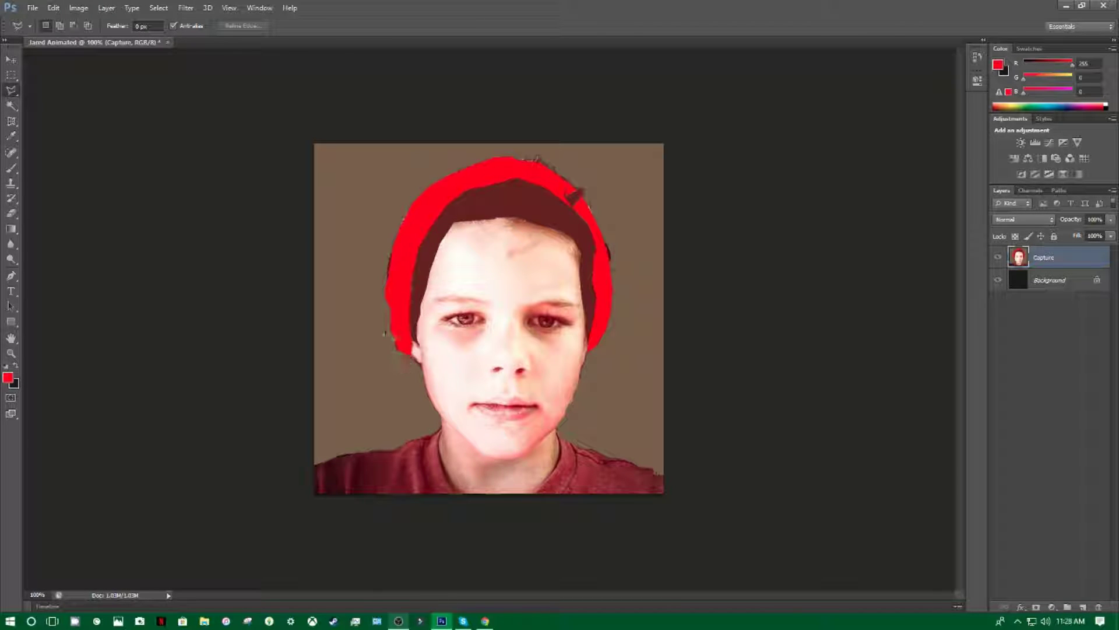
mouse_move(389, 337)
mouse_down()
mouse_move(438, 169)
mouse_move(524, 152)
mouse_up()
mouse_move(611, 256)
mouse_down()
mouse_move(578, 194)
mouse_move(513, 161)
mouse_move(460, 174)
mouse_move(421, 204)
mouse_up()
mouse_move(404, 249)
mouse_down()
mouse_move(390, 288)
mouse_move(398, 315)
mouse_up()
click(413, 360)
- Set the foreground colour to bright blue (R 0, G 150, B 255), paint the selected band around the beanie, and deselect
click(8, 377)
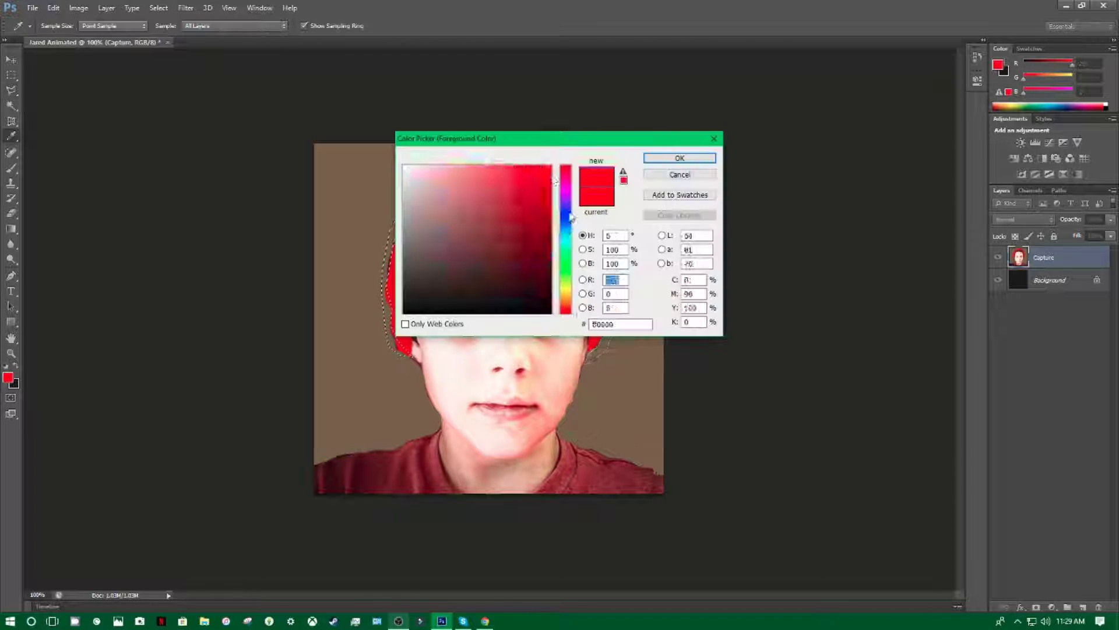
click(568, 226)
click(677, 158)
key(b)
drag(420, 184, 402, 356)
mouse_move(443, 164)
mouse_down()
mouse_move(595, 201)
mouse_move(616, 315)
mouse_up()
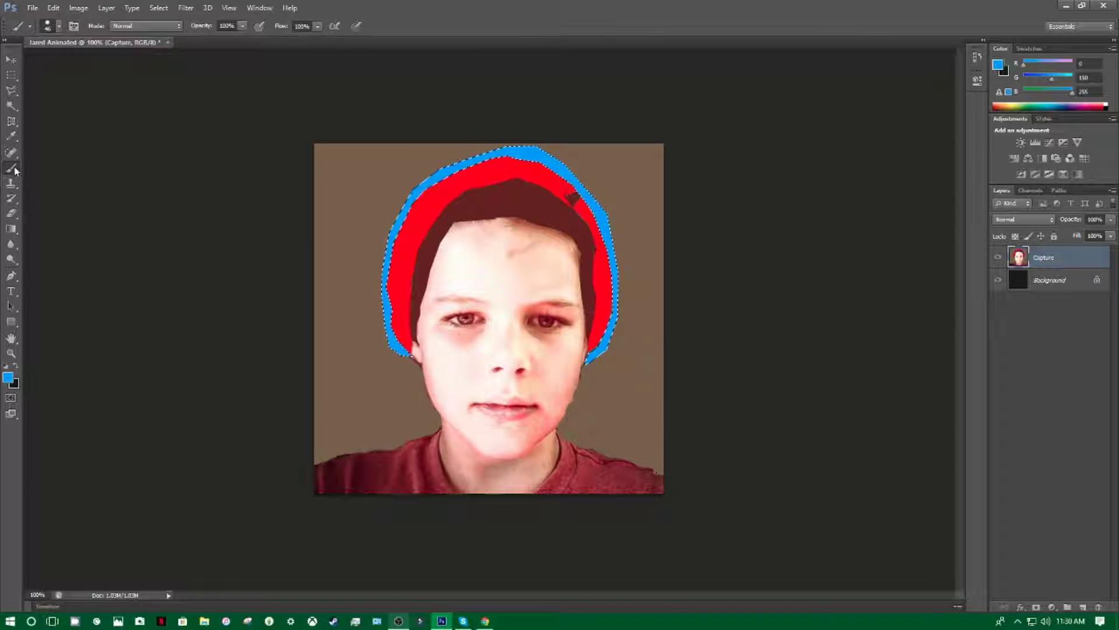
key(ctrl+d)
- Reduce the brush size and draw a blue string from each side of the beanie down to the image's lower edge
click(51, 26)
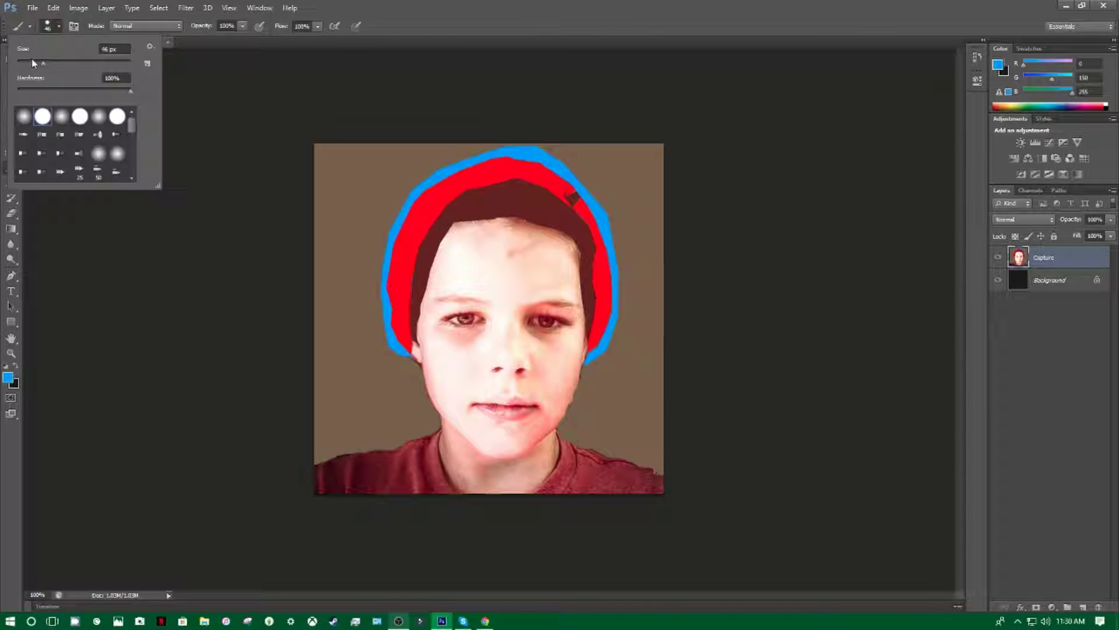
drag(402, 355, 442, 492)
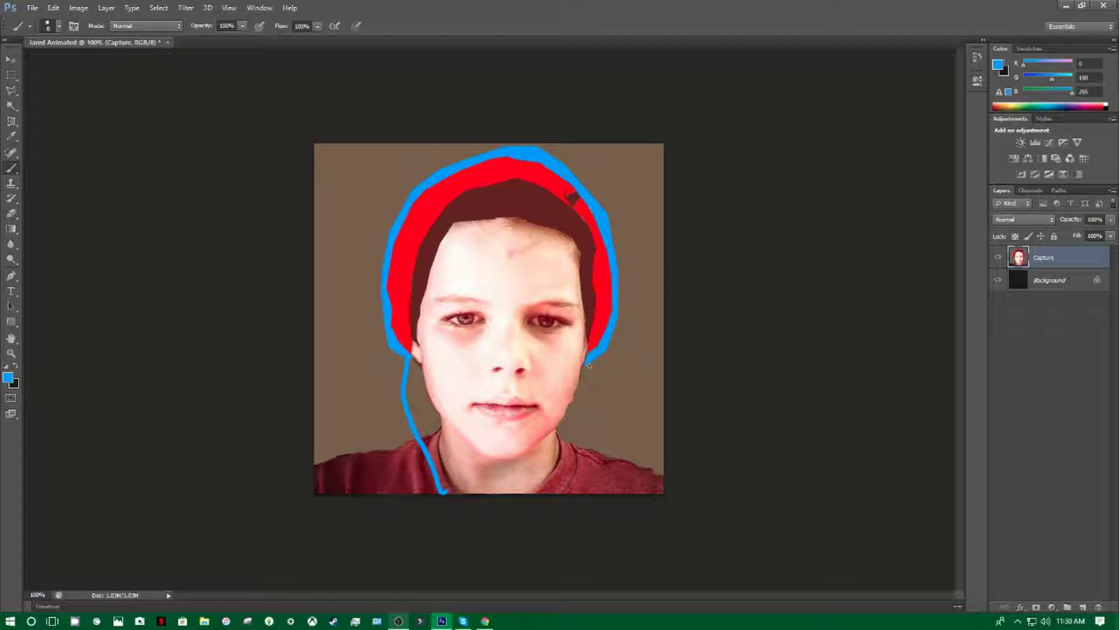
drag(589, 366, 573, 493)
- Set the foreground colour to pure red and draw a red line along the outer side of both blue strings
click(9, 377)
click(564, 166)
click(677, 158)
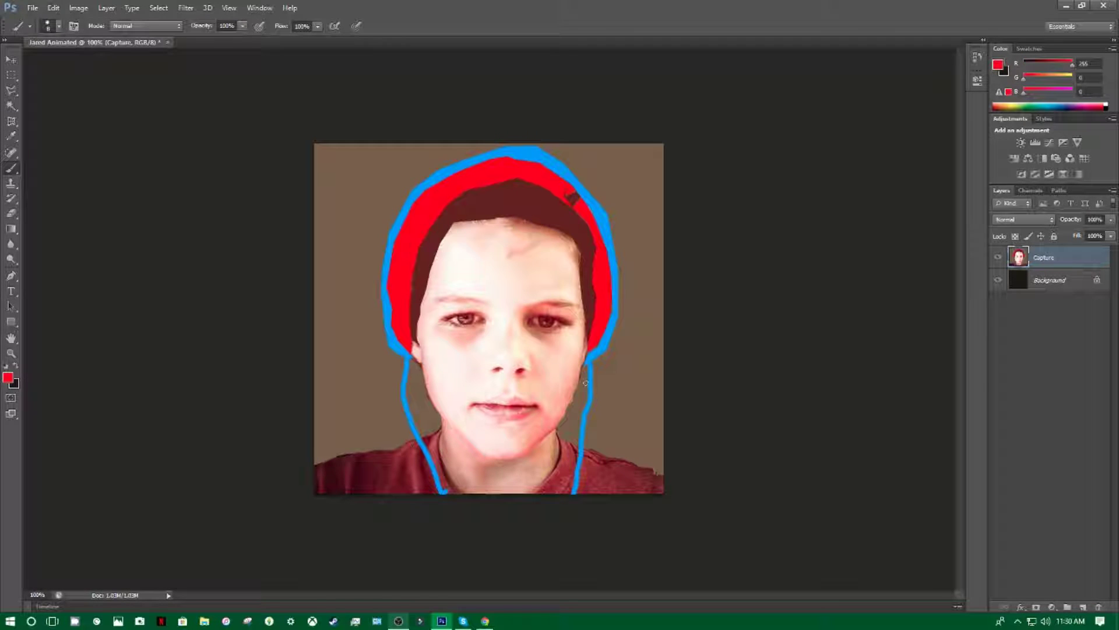
drag(594, 397, 579, 481)
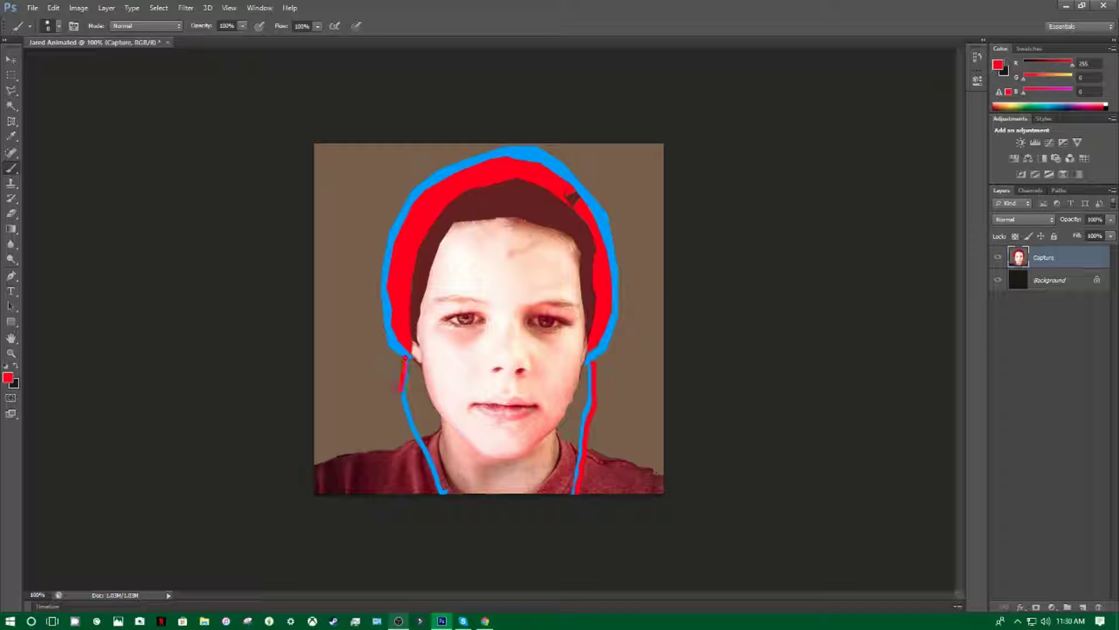
drag(401, 389, 437, 491)
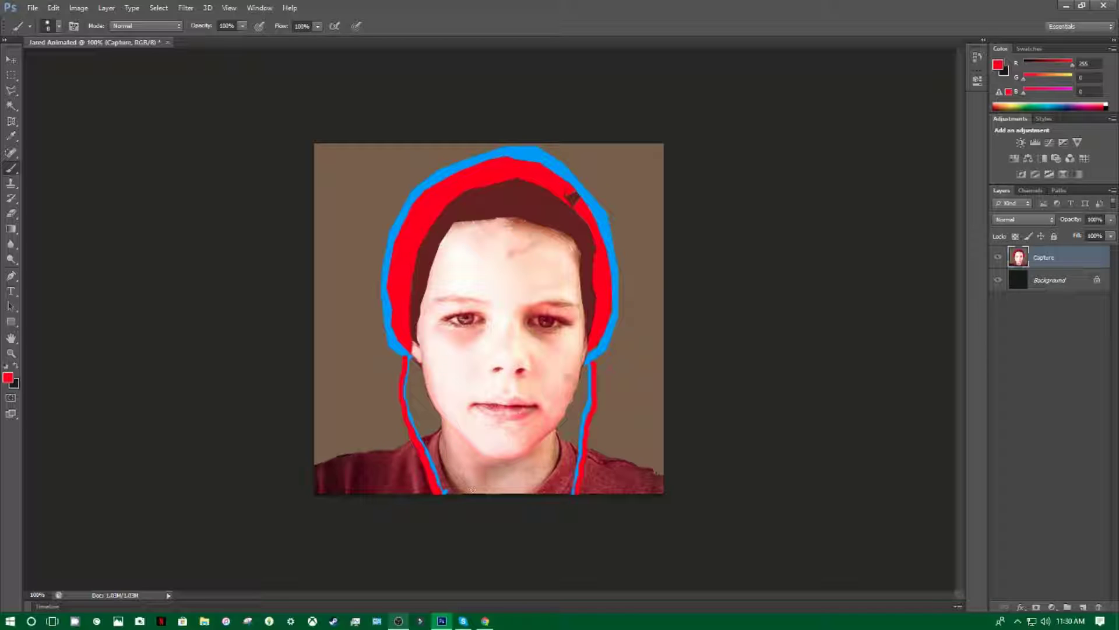
key(alt+Tab)
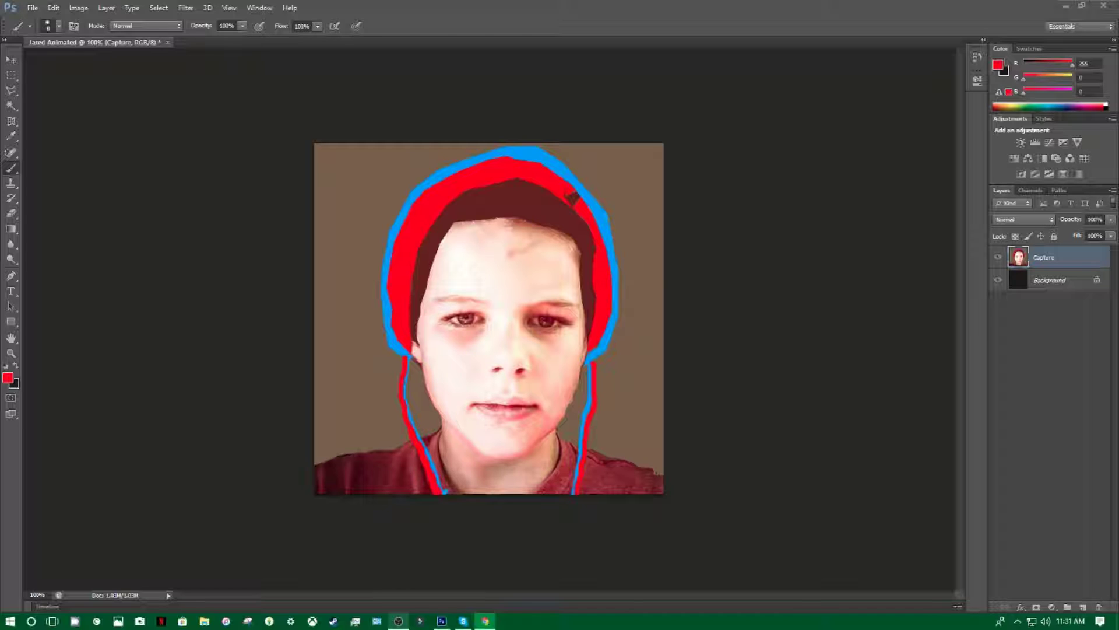
click(144, 241)
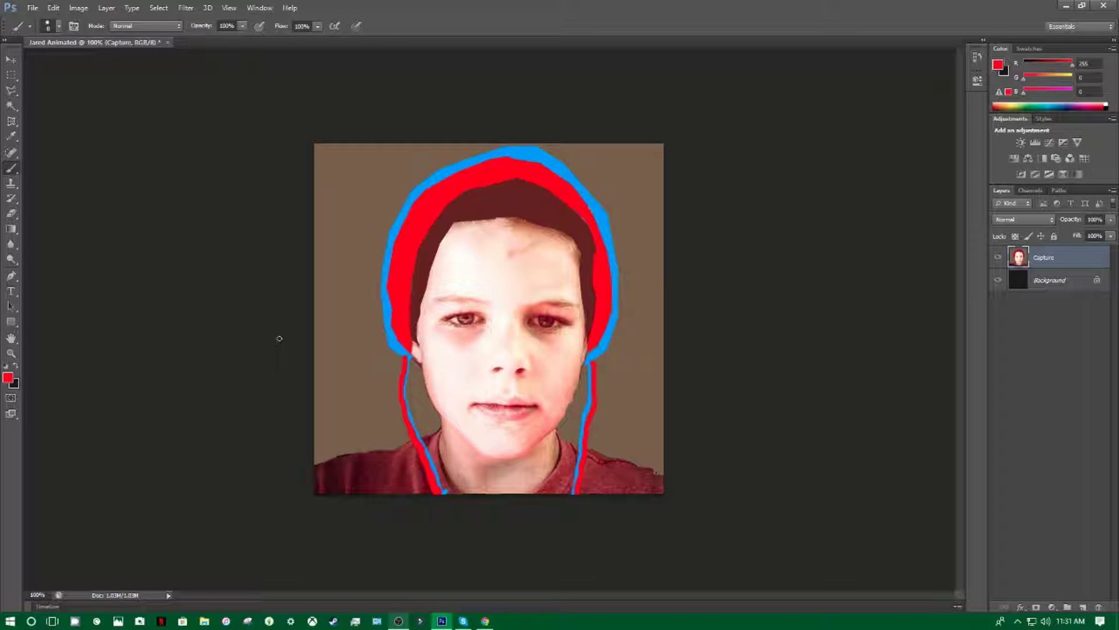
click(11, 91)
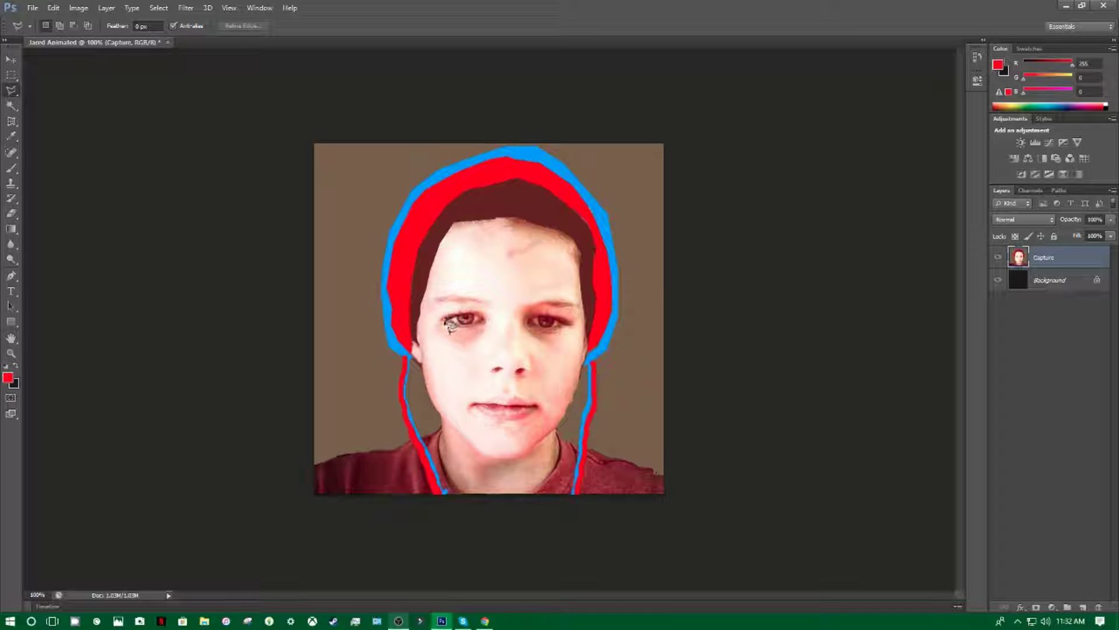
drag(450, 326, 445, 322)
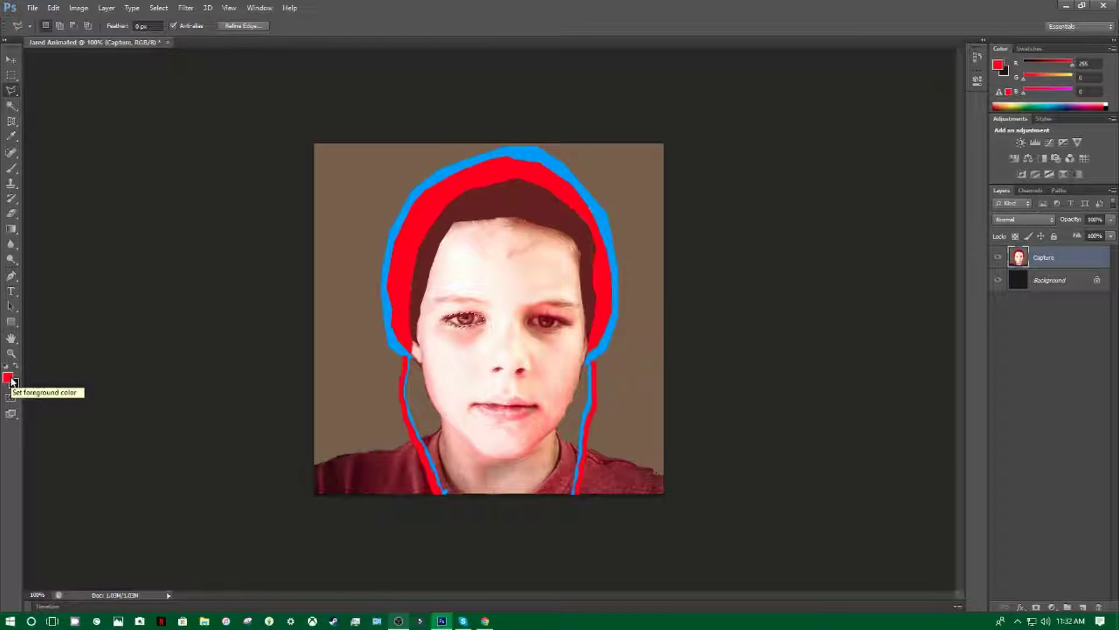
click(10, 382)
click(713, 139)
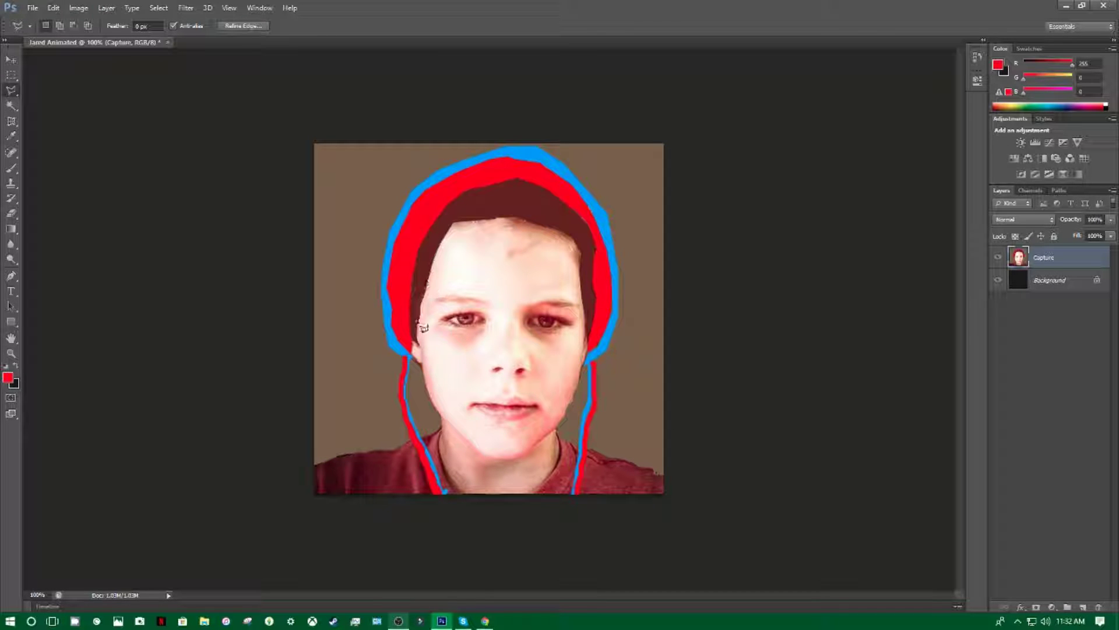
- Select the whole face from hairline to chin with the Polygonal Lasso
mouse_move(422, 292)
mouse_down()
mouse_move(432, 397)
mouse_move(458, 443)
mouse_move(485, 463)
mouse_move(558, 434)
mouse_up()
drag(589, 368, 575, 253)
drag(528, 226, 446, 232)
- Sample a light pink skin tone from the cheek and paint the whole selected face with an enlarged brush
key(i)
drag(464, 353, 474, 327)
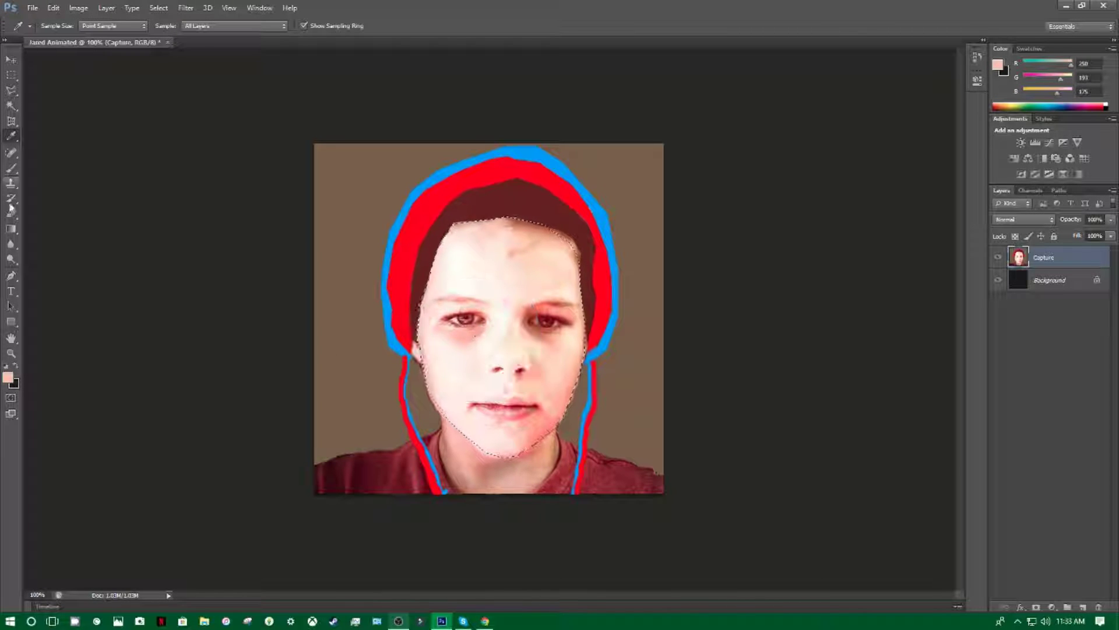
click(11, 168)
click(49, 25)
click(96, 57)
mouse_move(489, 251)
mouse_down()
mouse_move(575, 256)
mouse_move(547, 255)
mouse_up()
- Reduce the brush to a small size and clear the face selection
click(49, 26)
click(25, 63)
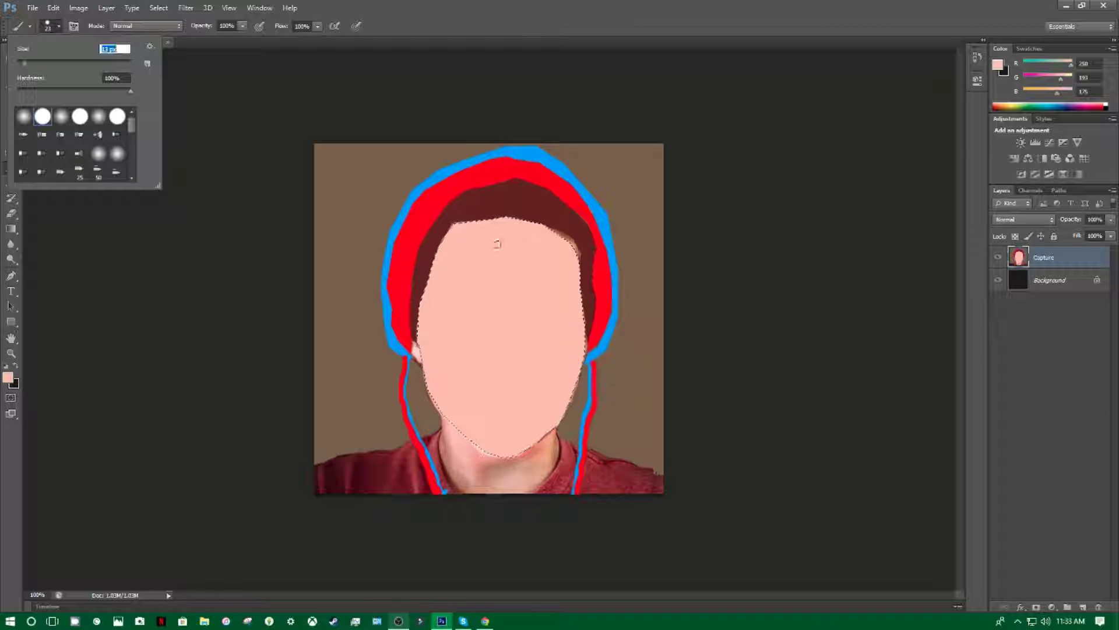
click(22, 63)
key(Return)
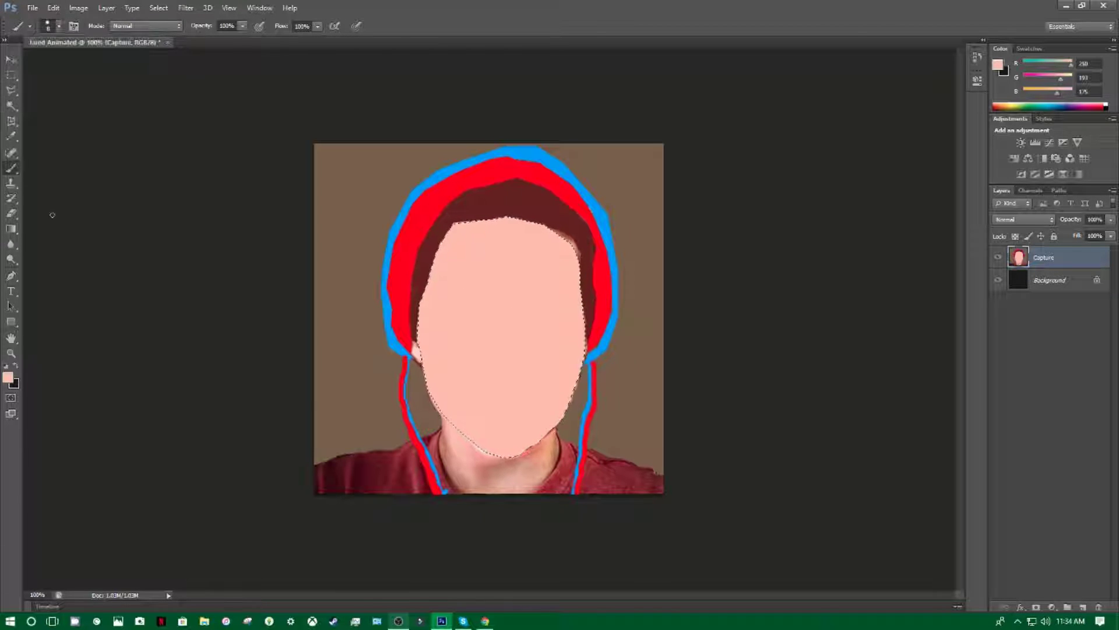
key(l)
key(ctrl+d)
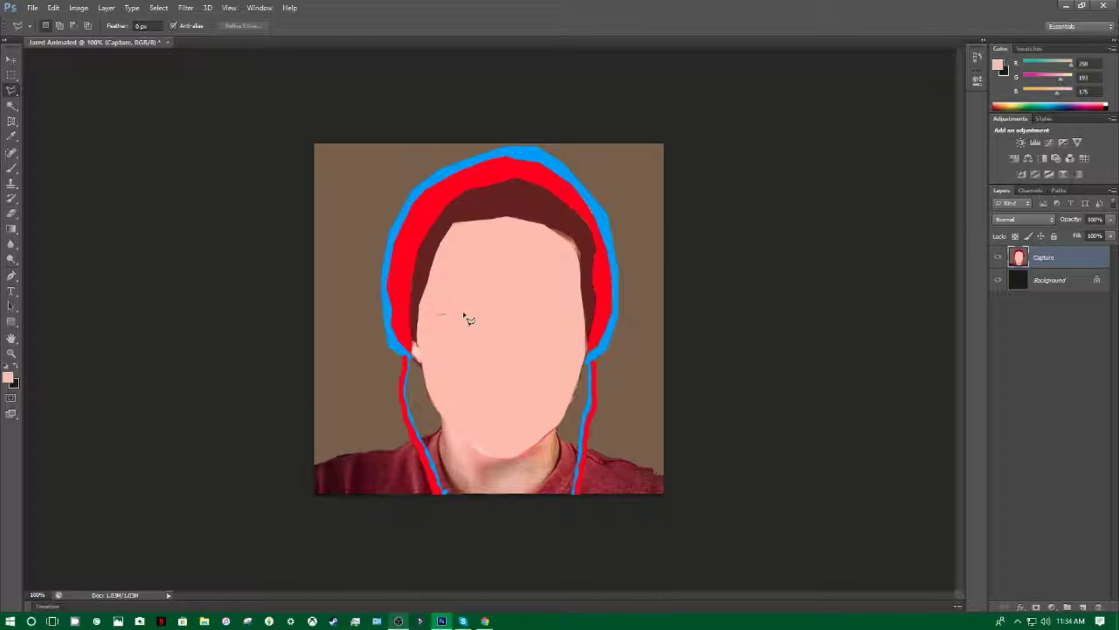
- Outline a thin almond-shaped eye on the left half of the blank face with the Polygonal Lasso
click(465, 329)
click(443, 325)
click(436, 316)
- Set both the background and the foreground colour to pure black
click(13, 383)
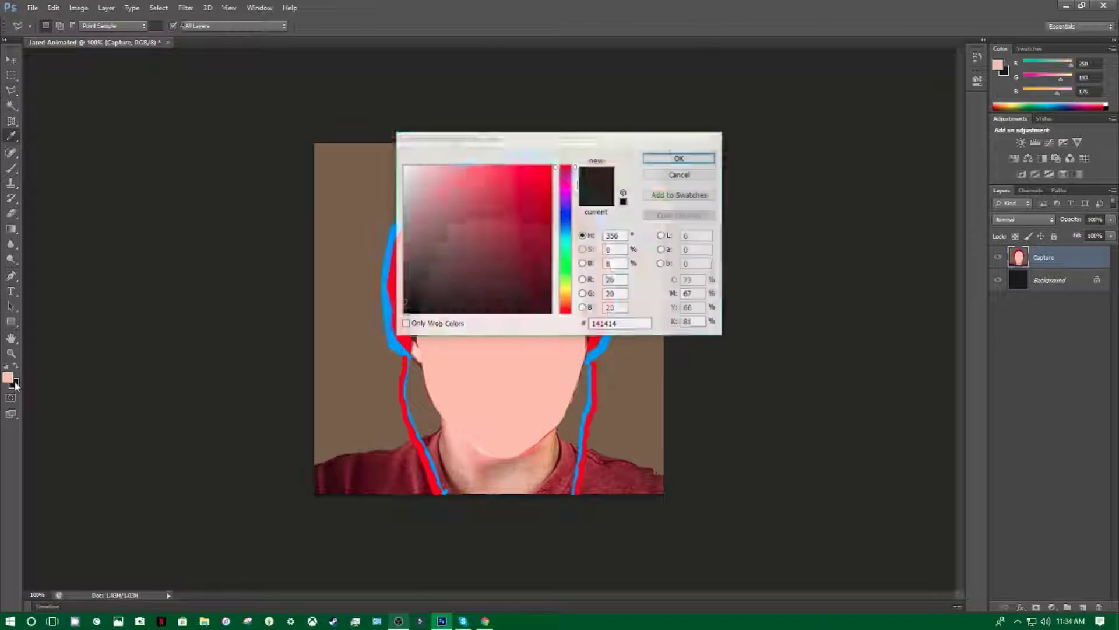
click(404, 312)
click(680, 158)
click(8, 377)
click(404, 312)
click(676, 158)
- Try painting the selected eye black with an enlarged brush, and undo the stroke
key(b)
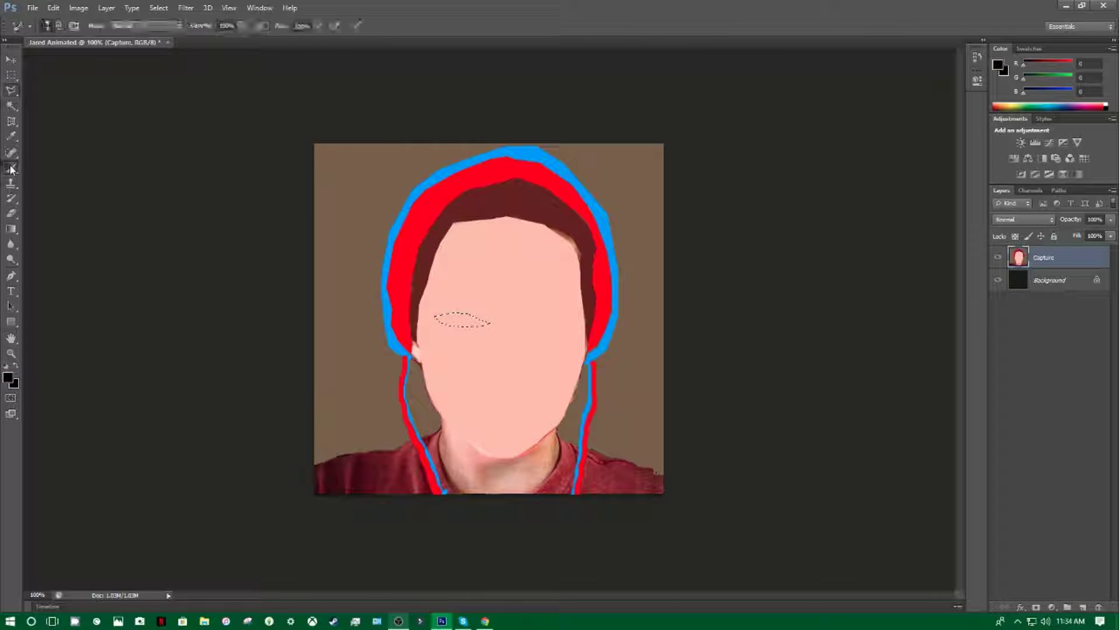
key(bracketright)
key(bracketright)
key(bracketright)
key(bracketright)
key(bracketright)
drag(438, 321, 513, 333)
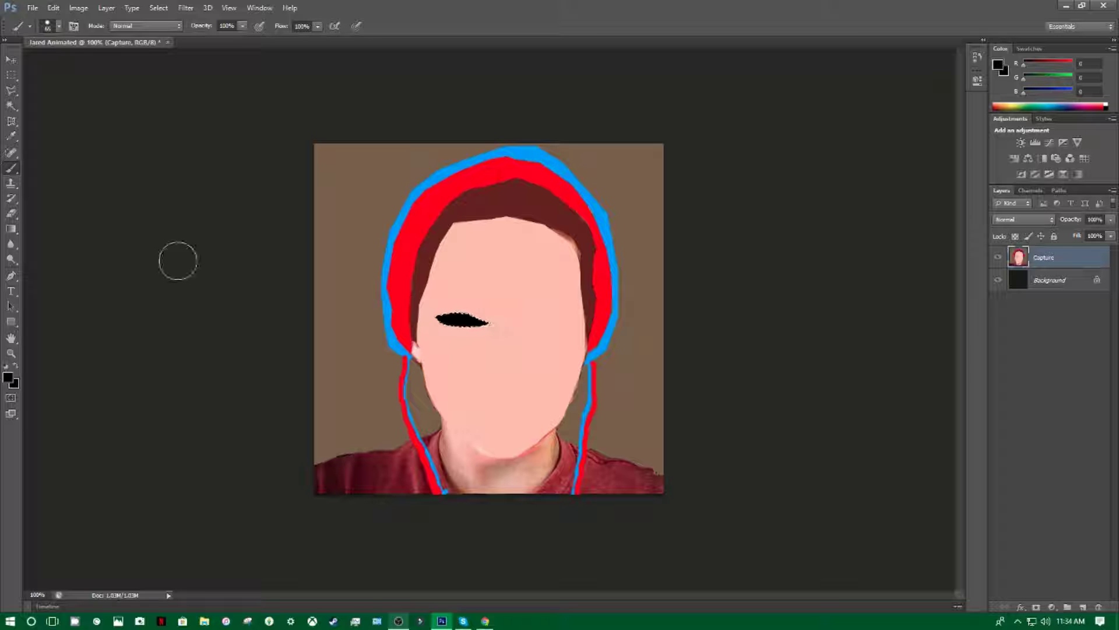
key(ctrl+z)
- Outline a pair of glasses across the face, with two squarish lenses, a bridge and short temples, using the Polygonal Lasso
click(12, 91)
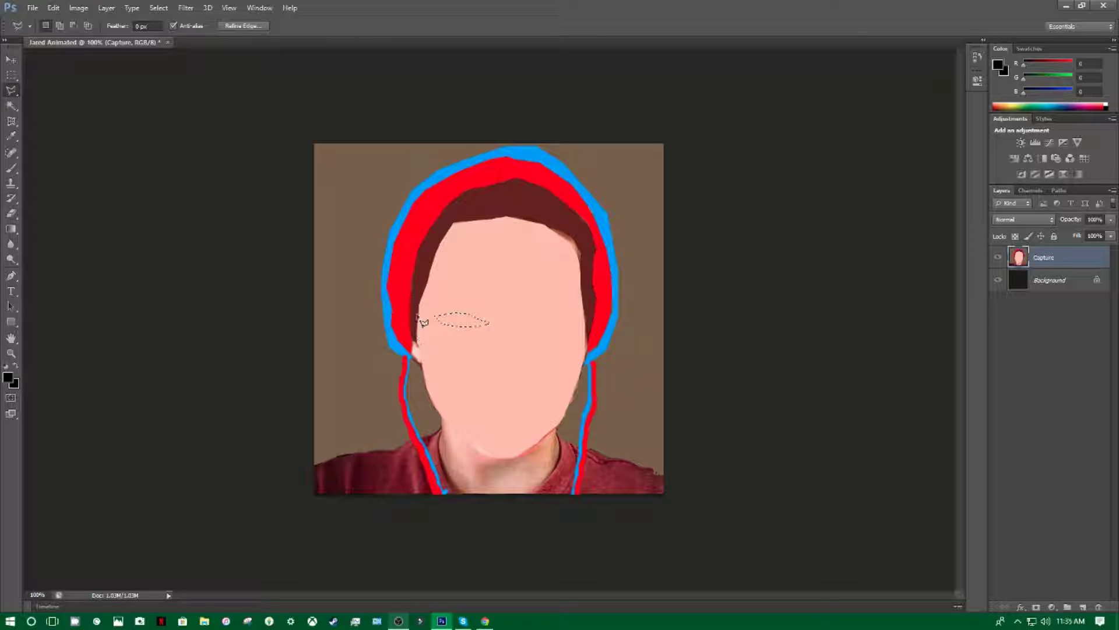
click(432, 311)
drag(514, 312, 531, 311)
mouse_move(579, 335)
mouse_down()
mouse_move(573, 358)
mouse_move(528, 355)
mouse_move(518, 312)
mouse_move(508, 316)
mouse_move(519, 321)
mouse_move(497, 319)
mouse_move(487, 355)
mouse_move(439, 358)
mouse_move(441, 322)
mouse_up()
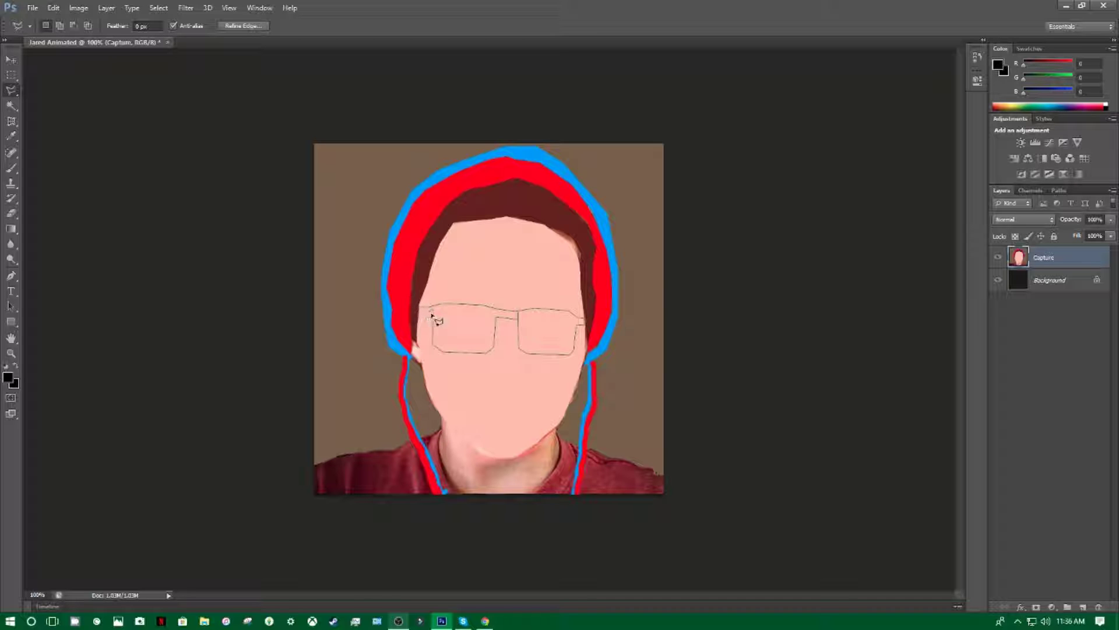
click(419, 308)
- Keep black as the foreground colour and paint the whole selected glasses shape with it
click(8, 378)
key(Return)
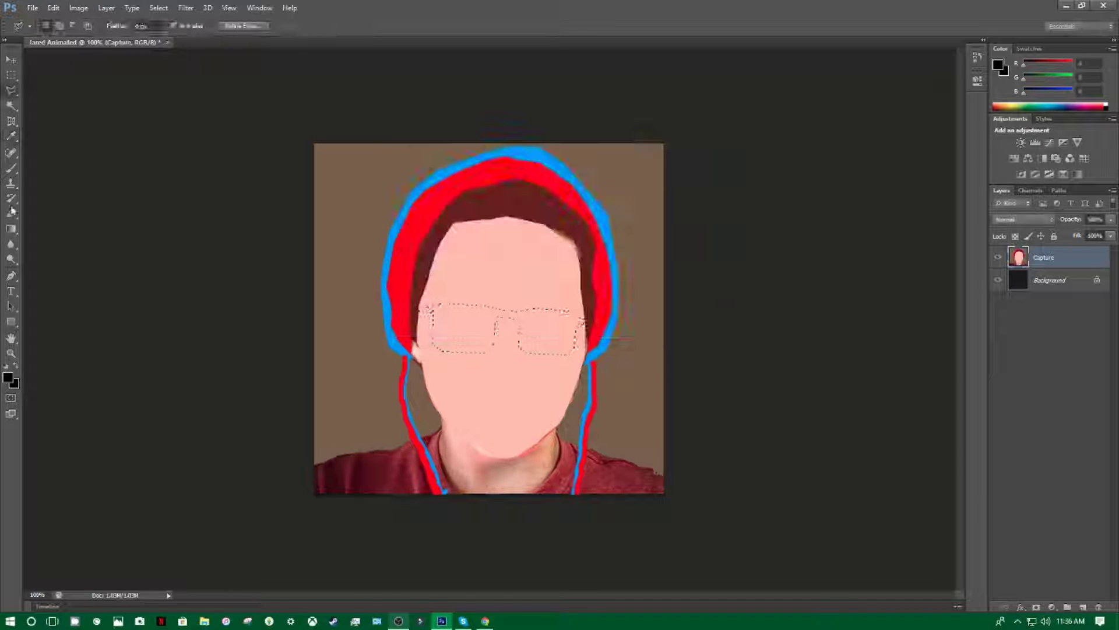
key(b)
mouse_move(503, 324)
mouse_down()
mouse_move(442, 301)
mouse_move(562, 343)
mouse_up()
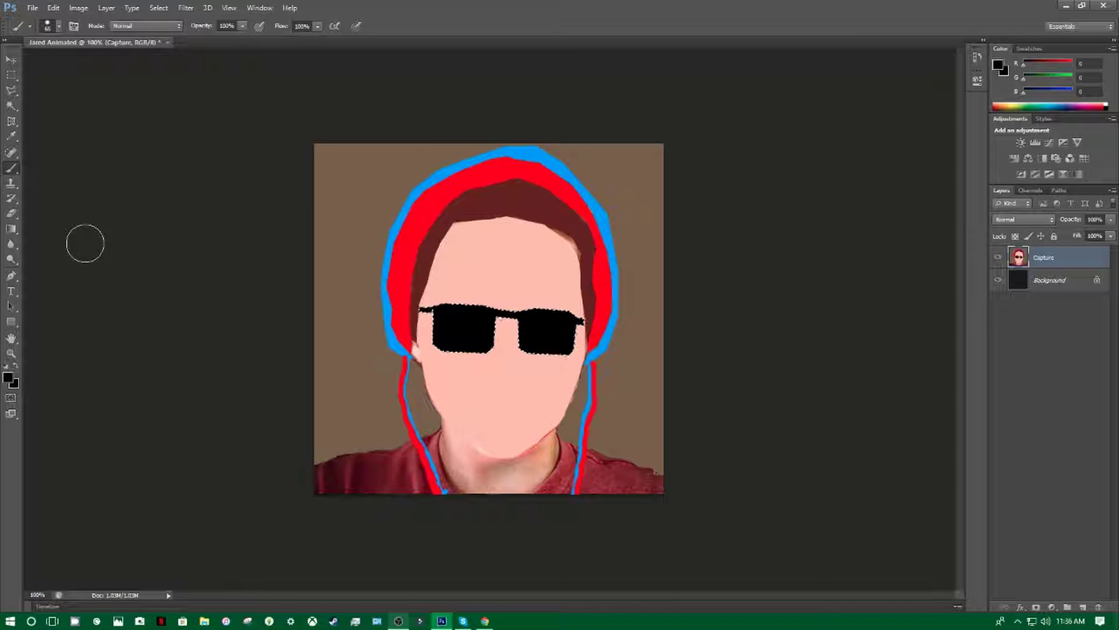
- Sample the dark reddish brown of the hair as the foreground colour and reduce the brush to a small size
click(8, 378)
click(704, 160)
click(11, 136)
click(431, 245)
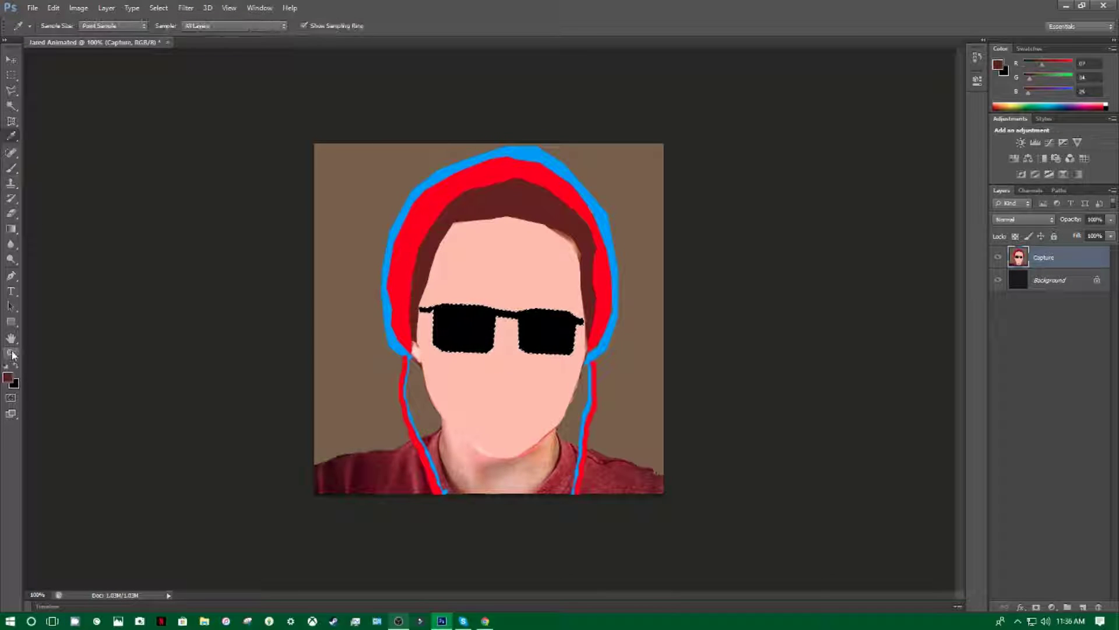
click(13, 169)
click(58, 26)
click(59, 26)
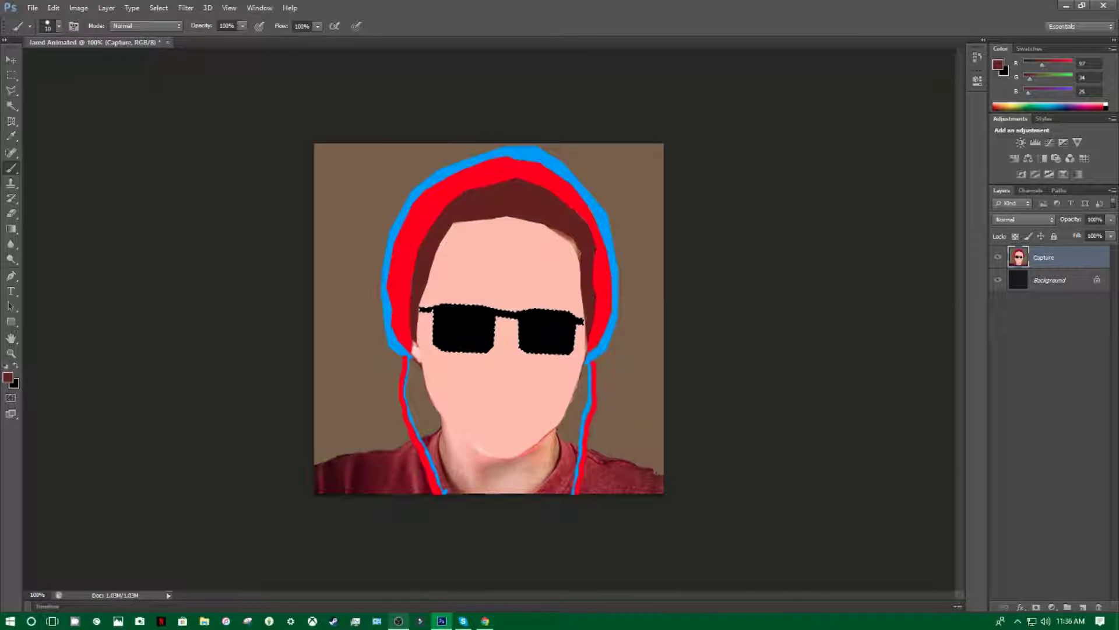
- Clear the glasses selection, smooth the hairline with the hair colour, and paint both ears in a darker pink sampled from the neck
click(11, 90)
key(ctrl+d)
click(11, 168)
key(ctrl+z)
drag(490, 218, 465, 217)
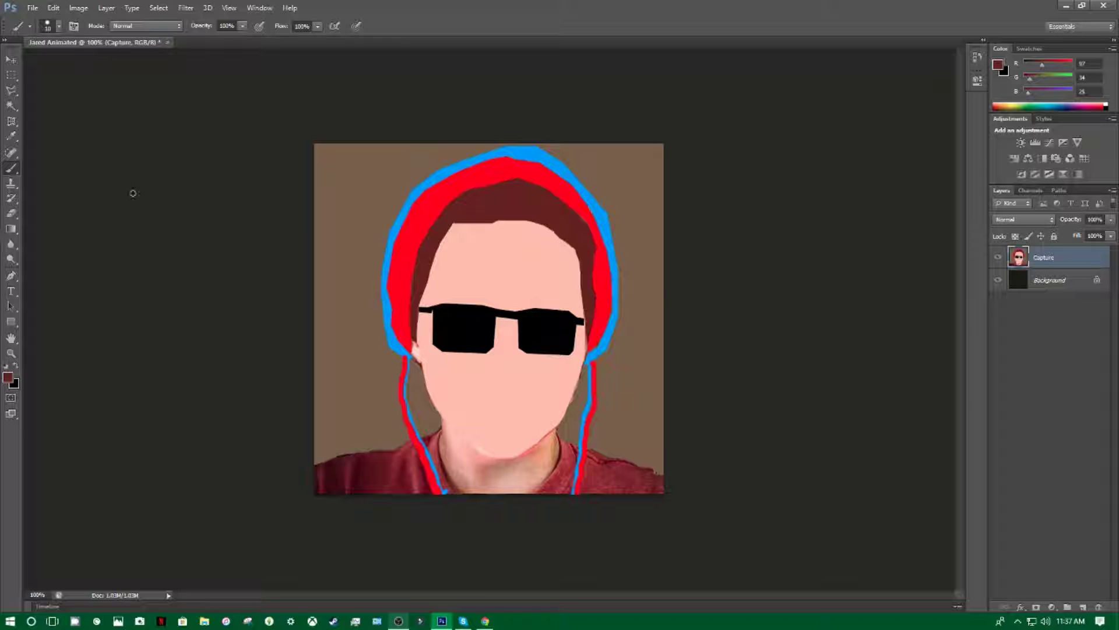
alt+click(476, 466)
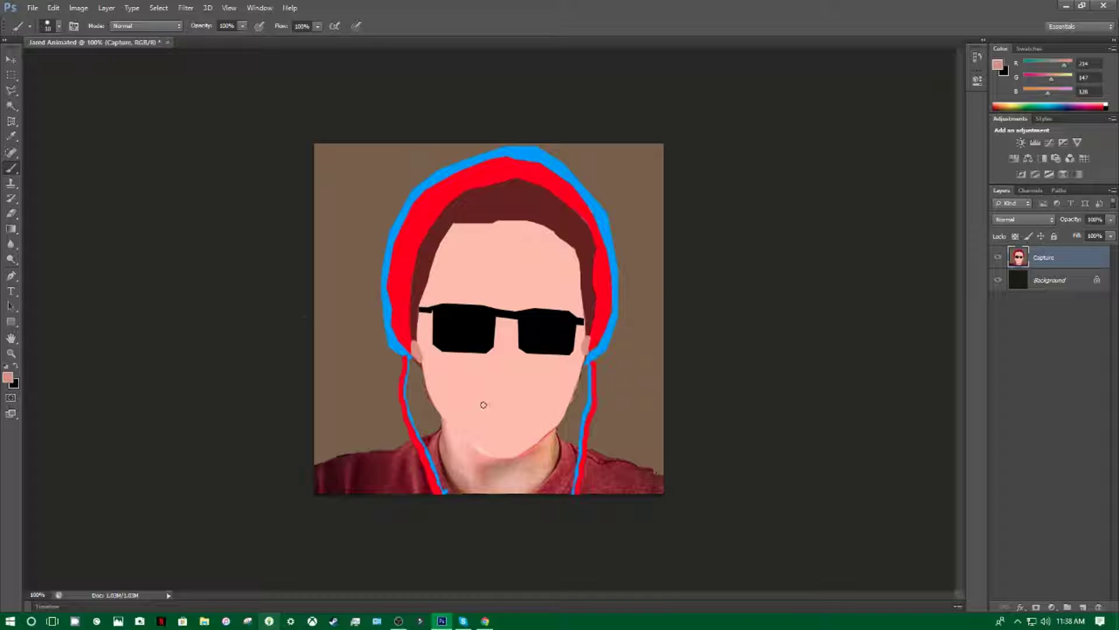
- Choose a coral pink, select a thin curved smile below the glasses, paint it, and clear the selection
click(8, 377)
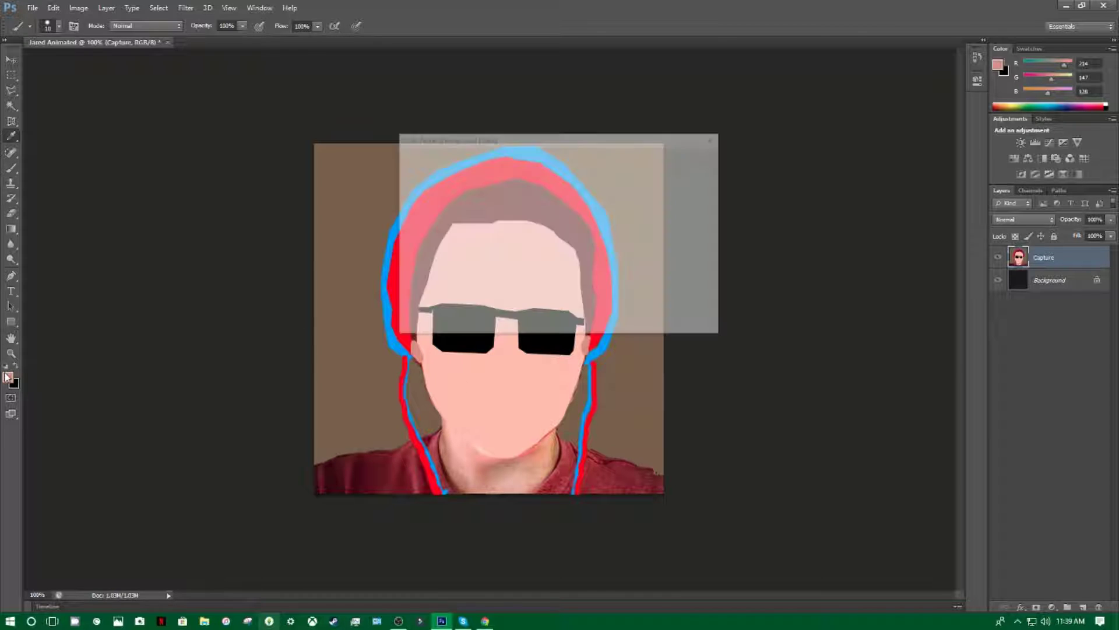
click(653, 157)
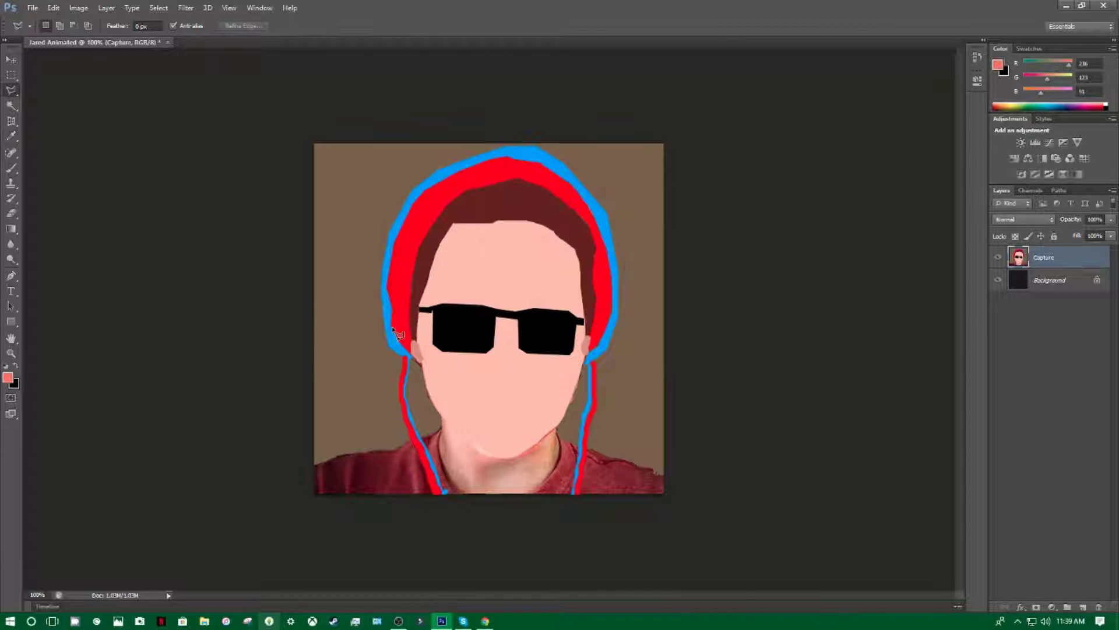
click(484, 400)
click(506, 400)
click(465, 396)
key(b)
mouse_move(545, 396)
mouse_down()
mouse_move(511, 411)
mouse_move(512, 392)
mouse_move(490, 414)
mouse_up()
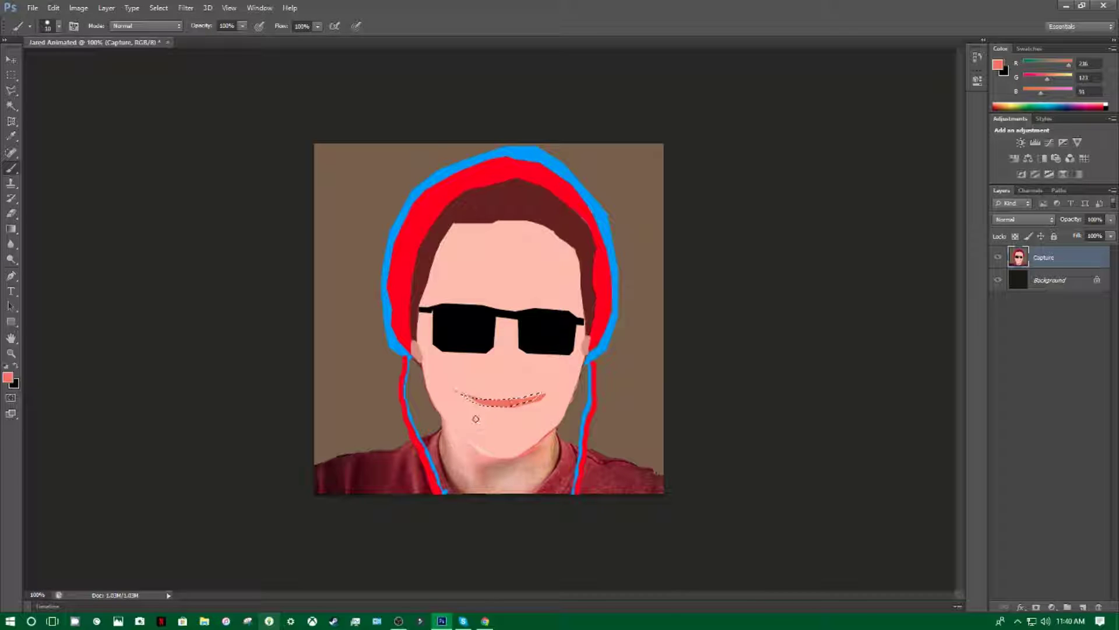
key(l)
key(ctrl+d)
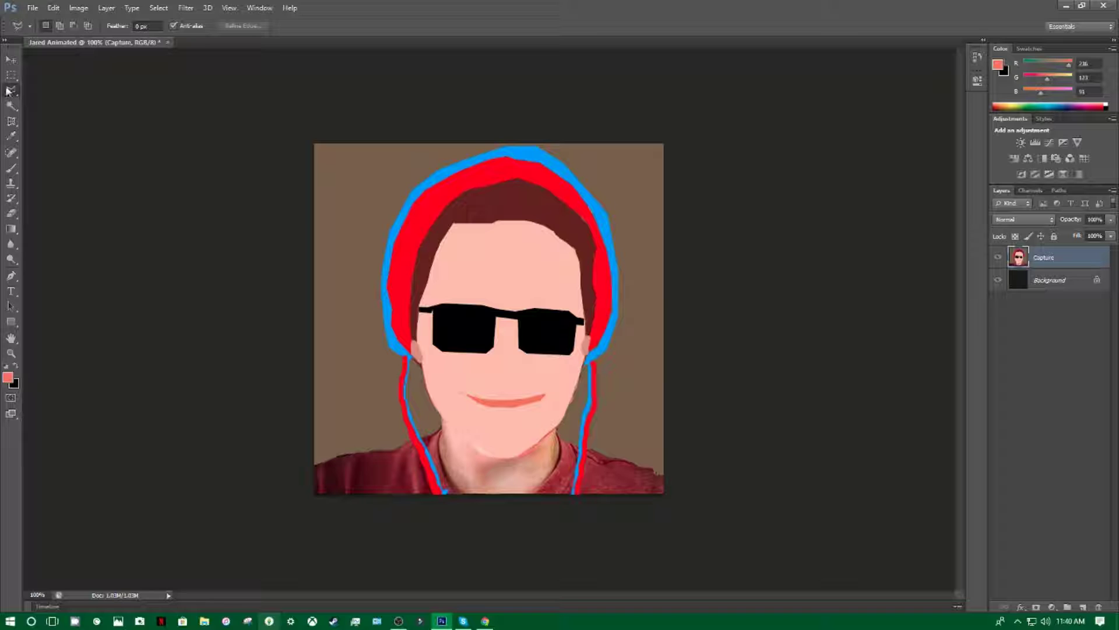
- Sample the light skin tone from the forehead and paint over the smile with it
click(11, 136)
click(512, 261)
key(b)
drag(540, 394, 510, 403)
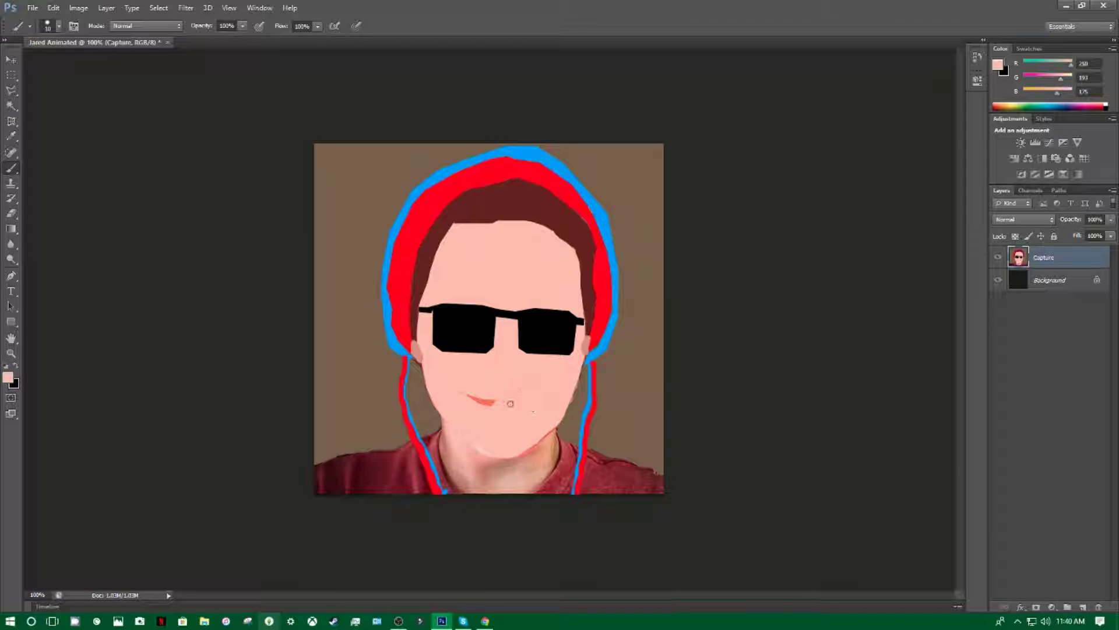
- Select a rectangle inside the left lens of the glasses, leaving a black frame around it
key(l)
click(444, 310)
click(444, 344)
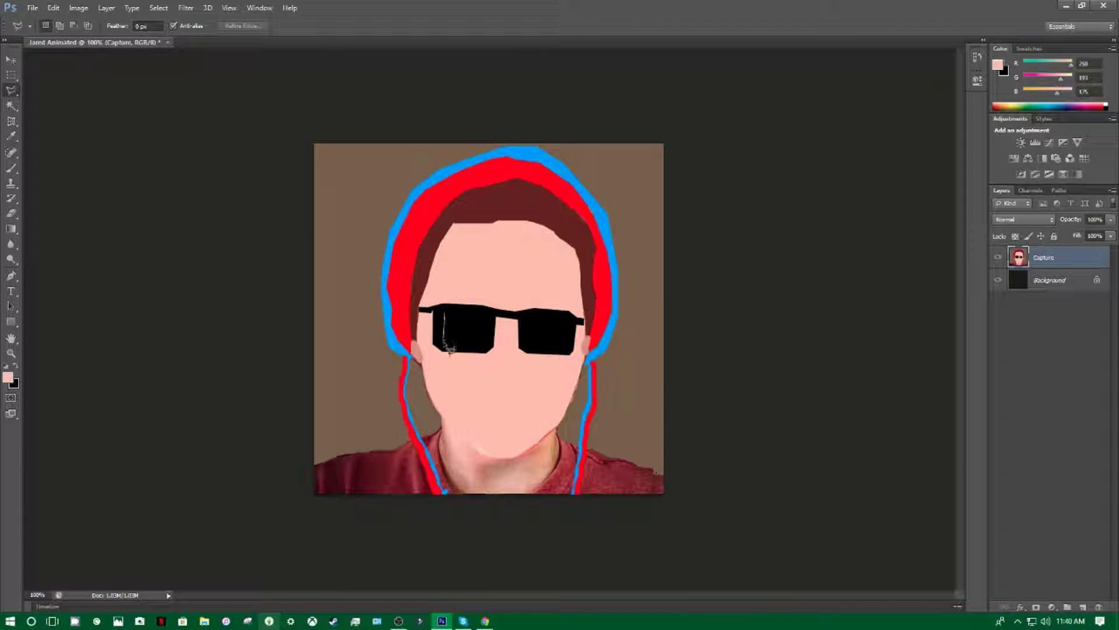
click(483, 345)
click(484, 315)
click(445, 311)
- Set the foreground colour to a muted violet-blue and fill the selected left lens with it
click(7, 377)
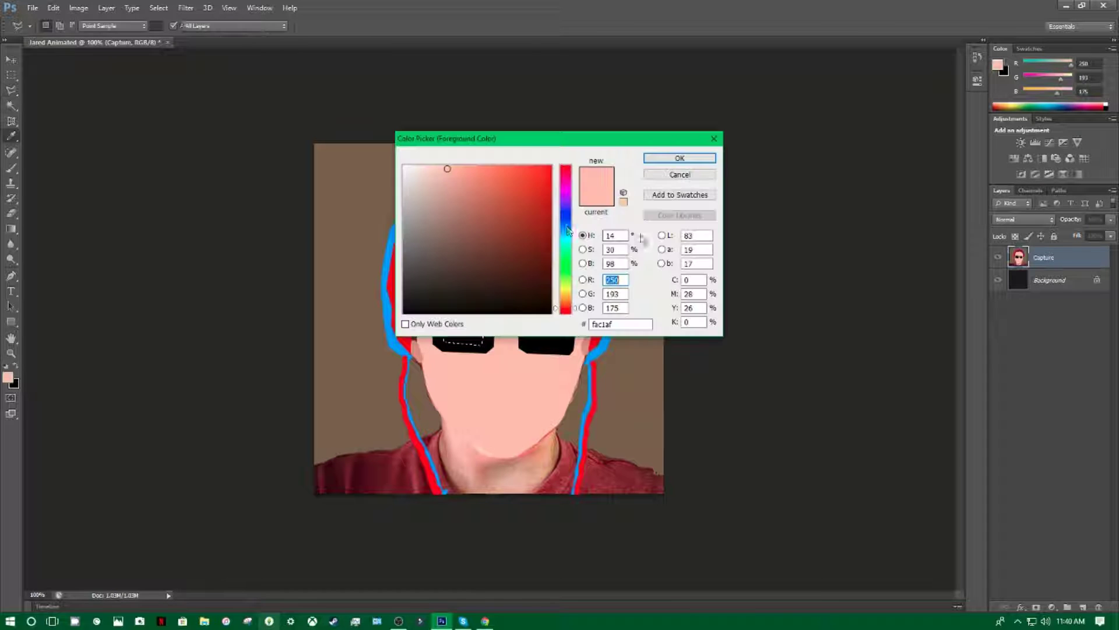
drag(566, 221, 566, 217)
click(475, 198)
key(Return)
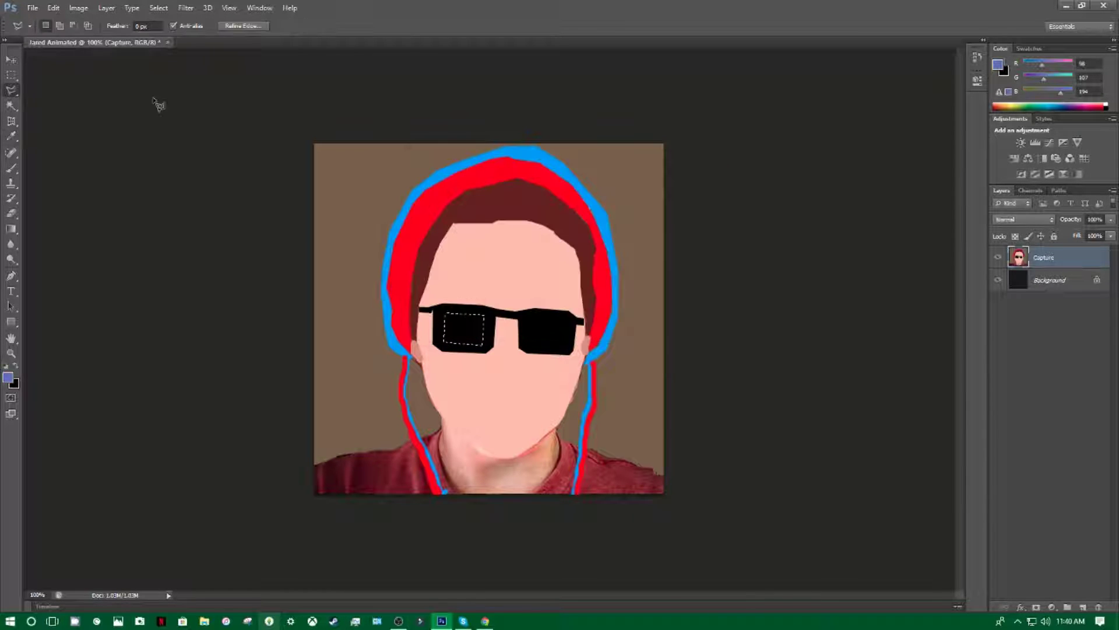
key(b)
key(alt+BackSpace)
- Select a matching rectangle inside the right lens, fill it with the same violet-blue, and clear the selection
key(l)
click(527, 322)
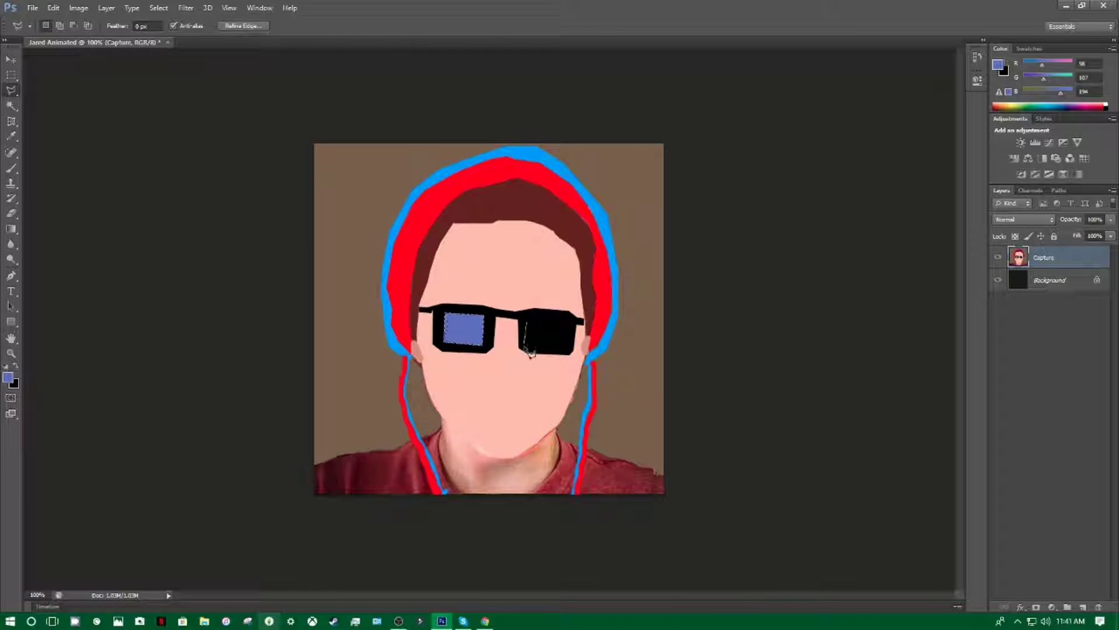
click(529, 345)
click(571, 345)
click(564, 318)
click(528, 320)
key(b)
key(alt+BackSpace)
key(l)
key(ctrl+d)
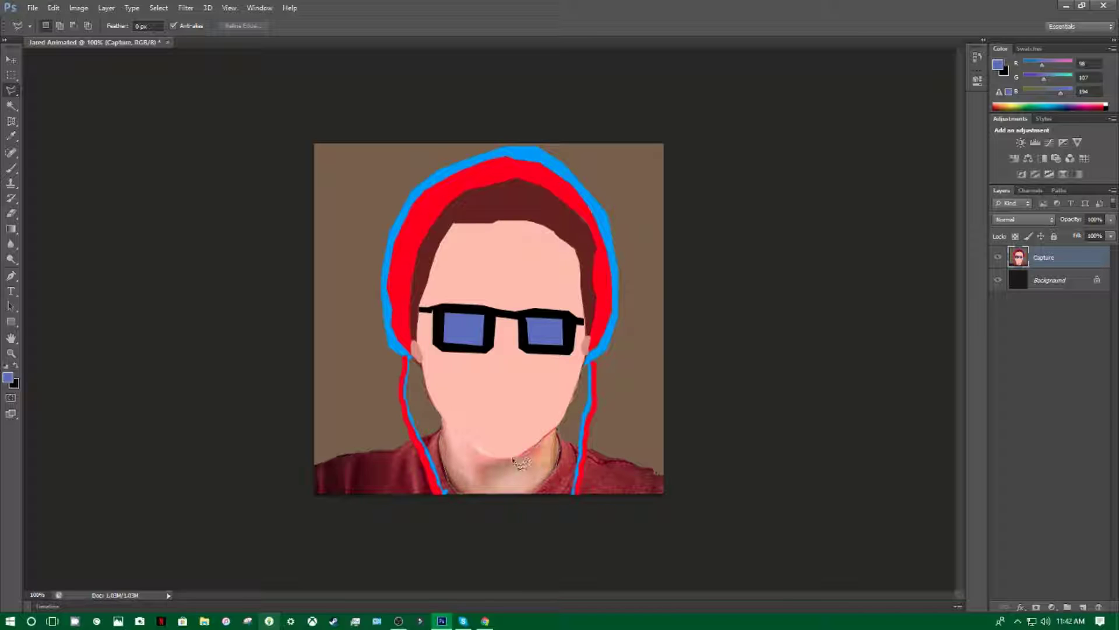
- Select the neck below the chin, paint it in a pink skin tone sampled from it, and clear the selection
click(445, 425)
key(i)
click(473, 451)
click(11, 168)
mouse_move(513, 464)
mouse_down()
mouse_move(457, 475)
mouse_move(542, 452)
mouse_up()
key(ctrl+d)
click(11, 91)
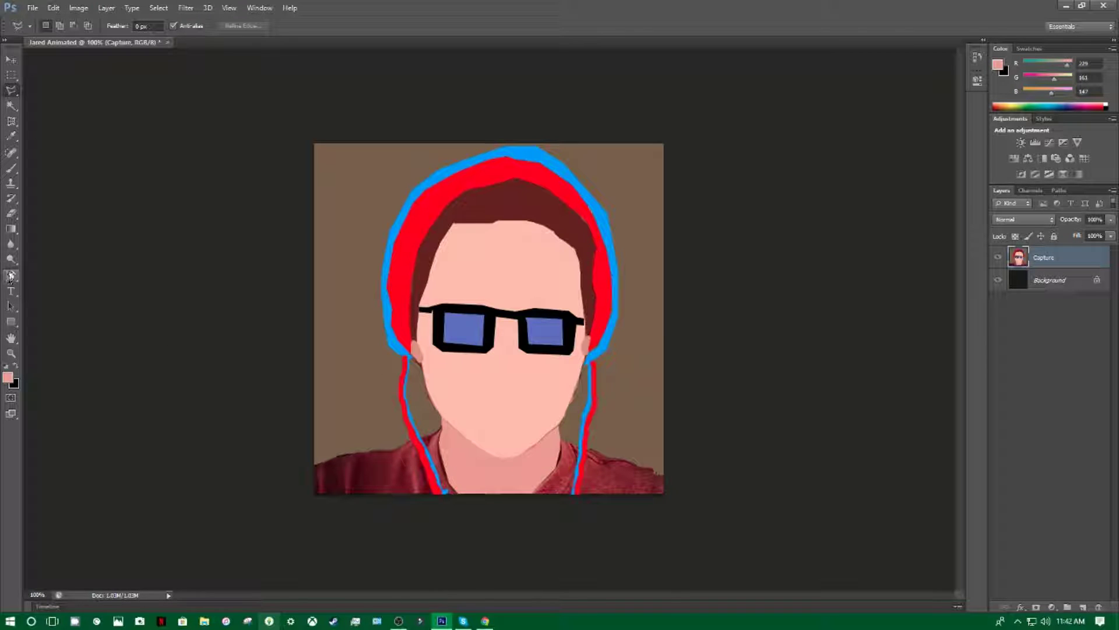
- Touch up the right edge of the neck in the same pink with a smaller brush
click(11, 353)
click(538, 442)
click(537, 441)
click(11, 170)
click(55, 25)
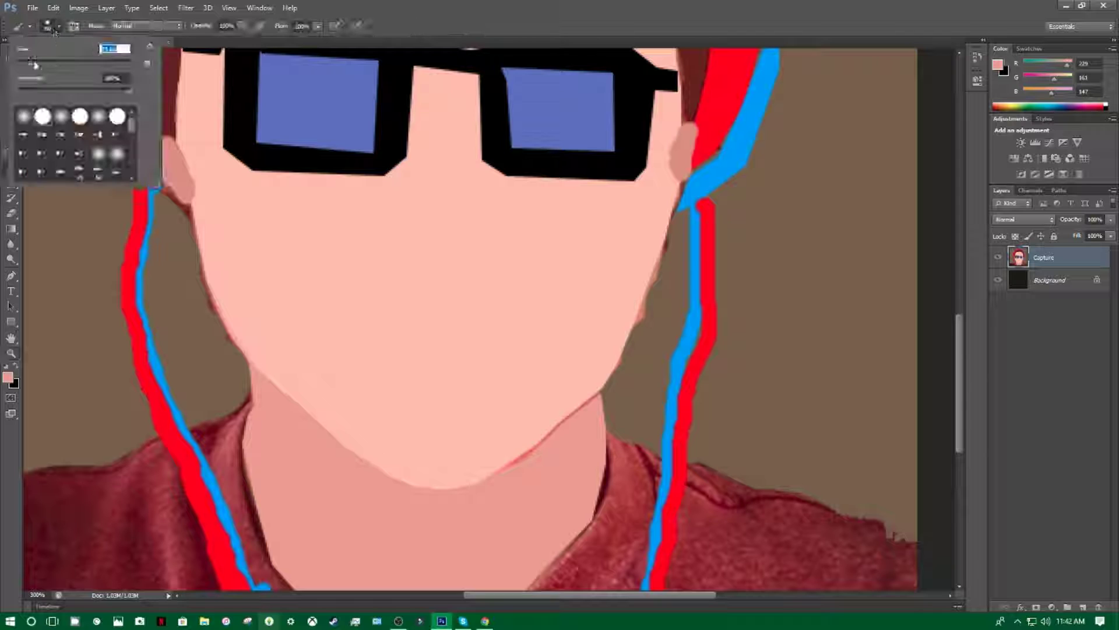
drag(35, 65, 24, 65)
mouse_move(597, 400)
mouse_down()
mouse_move(494, 476)
mouse_move(436, 496)
mouse_move(596, 450)
mouse_up()
- Select the strip of shirt collar between the neck and the left string with the Polygonal Lasso
click(11, 352)
drag(149, 325, 257, 322)
key(ctrl+0)
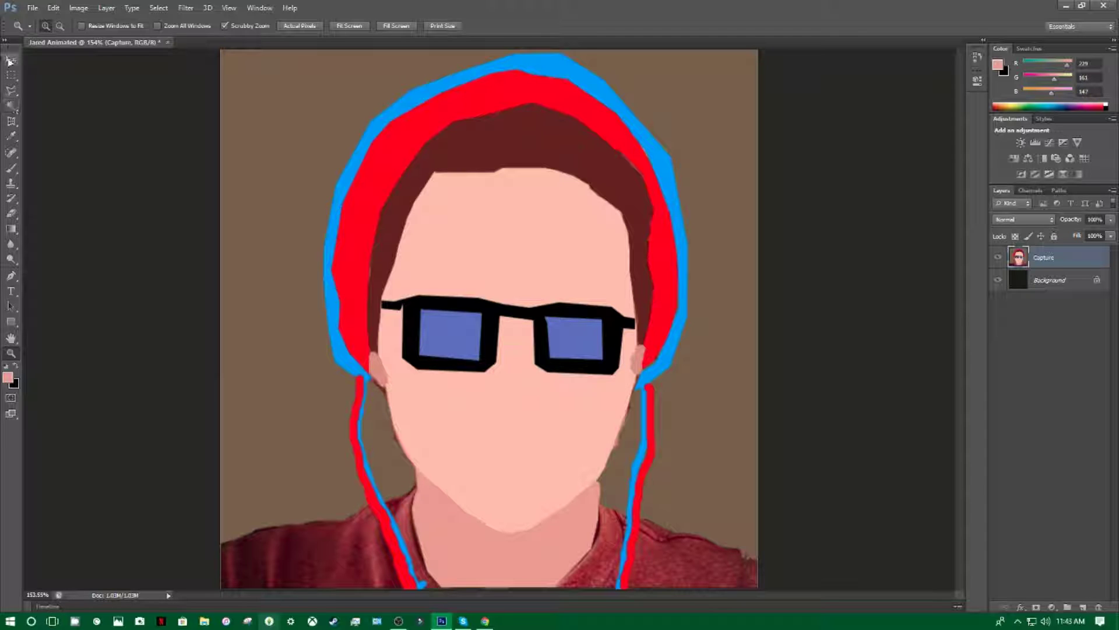
click(11, 90)
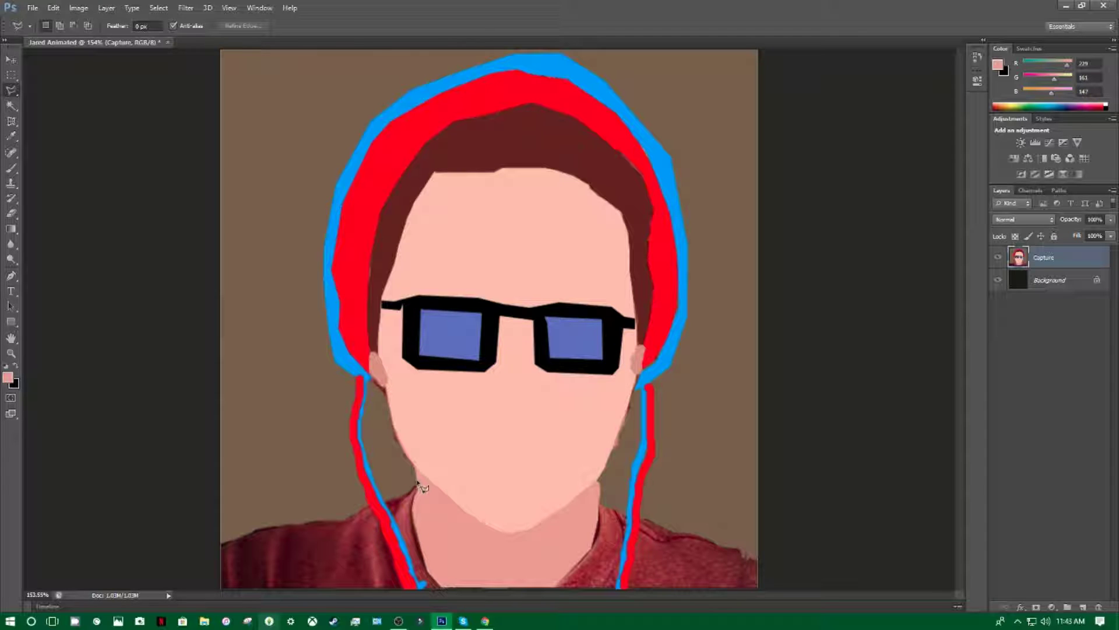
click(420, 548)
click(424, 492)
- Sample a dark red from the shirt and paint the selected collar strip with a larger brush
key(i)
click(320, 524)
key(b)
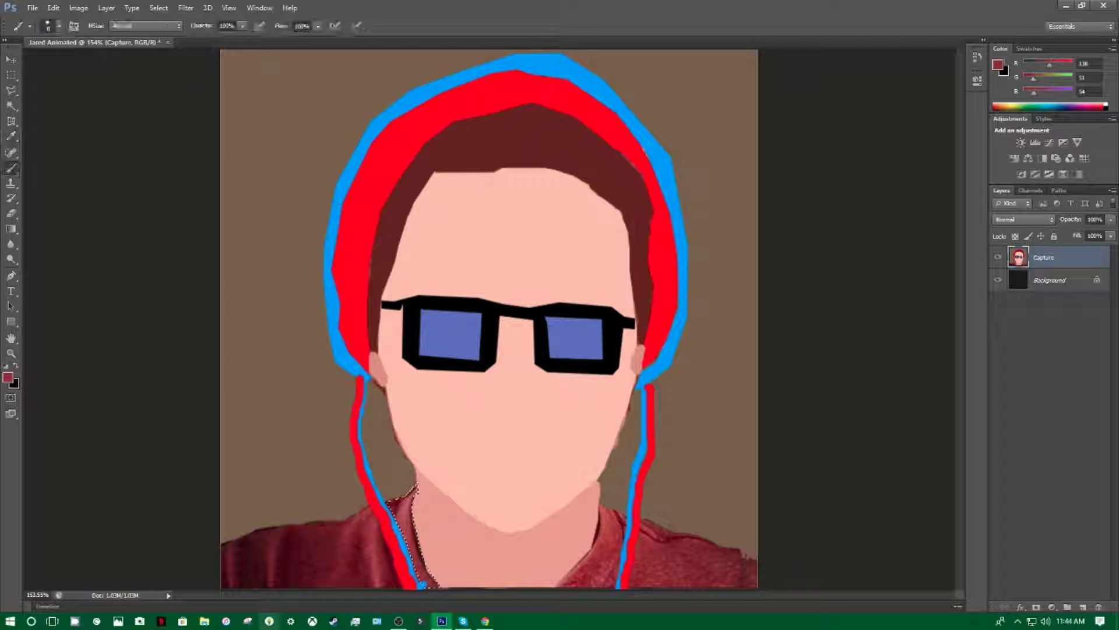
click(58, 25)
click(54, 60)
drag(408, 502, 428, 580)
- Select the shirt's left shoulder, from the outer side of the left string to the picture's edge
click(11, 90)
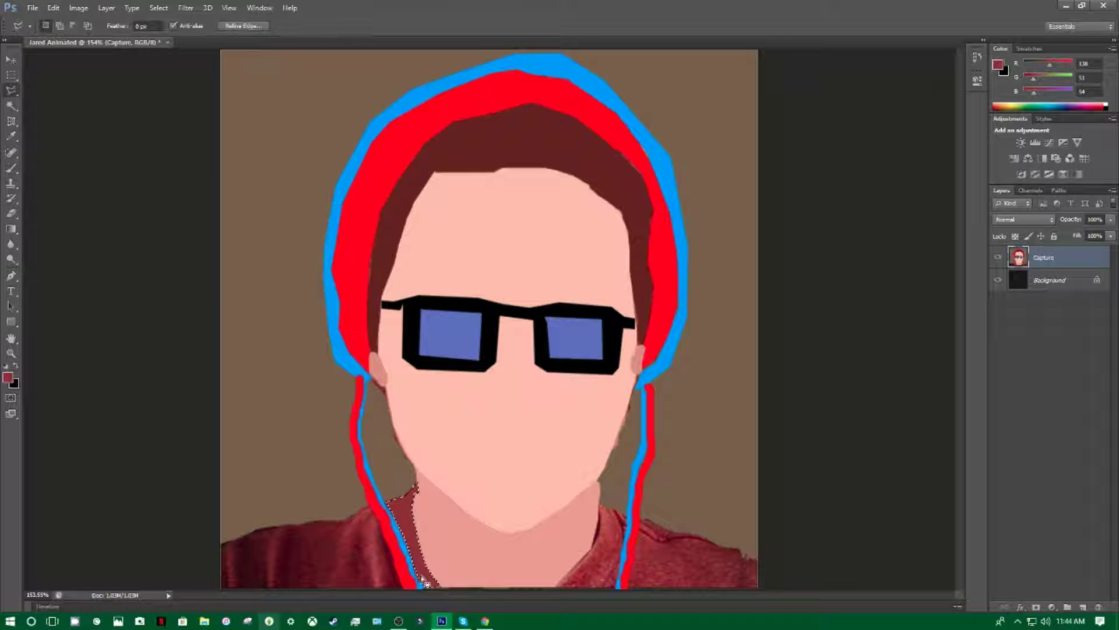
click(424, 582)
click(387, 506)
click(298, 525)
click(260, 529)
click(216, 545)
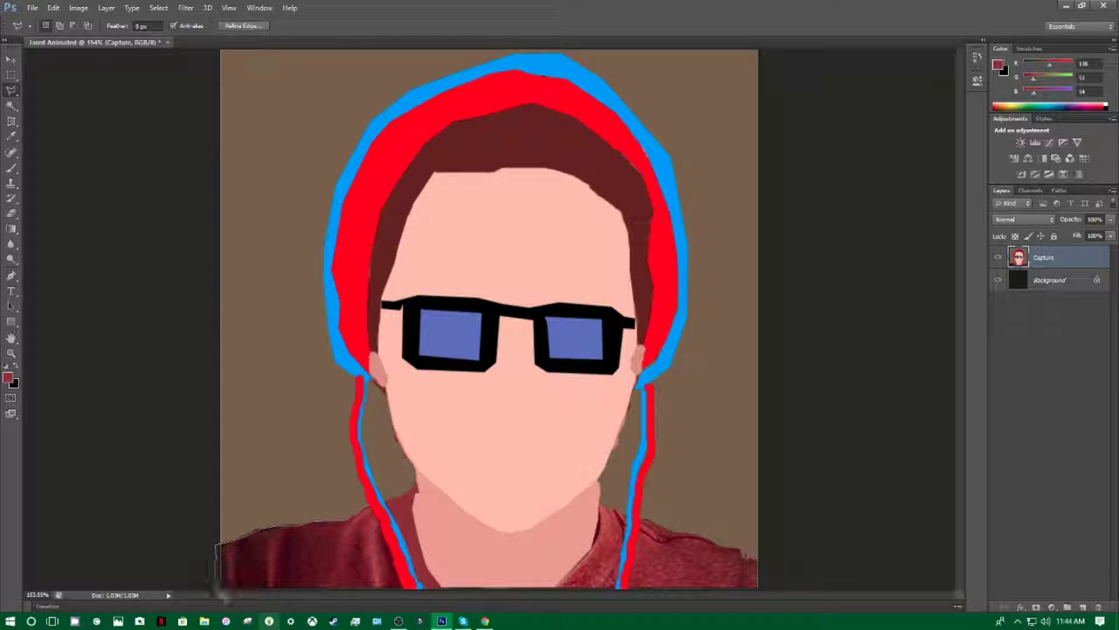
click(217, 592)
click(372, 510)
- Paint the selected left shoulder of the shirt with the sampled dark red
key(b)
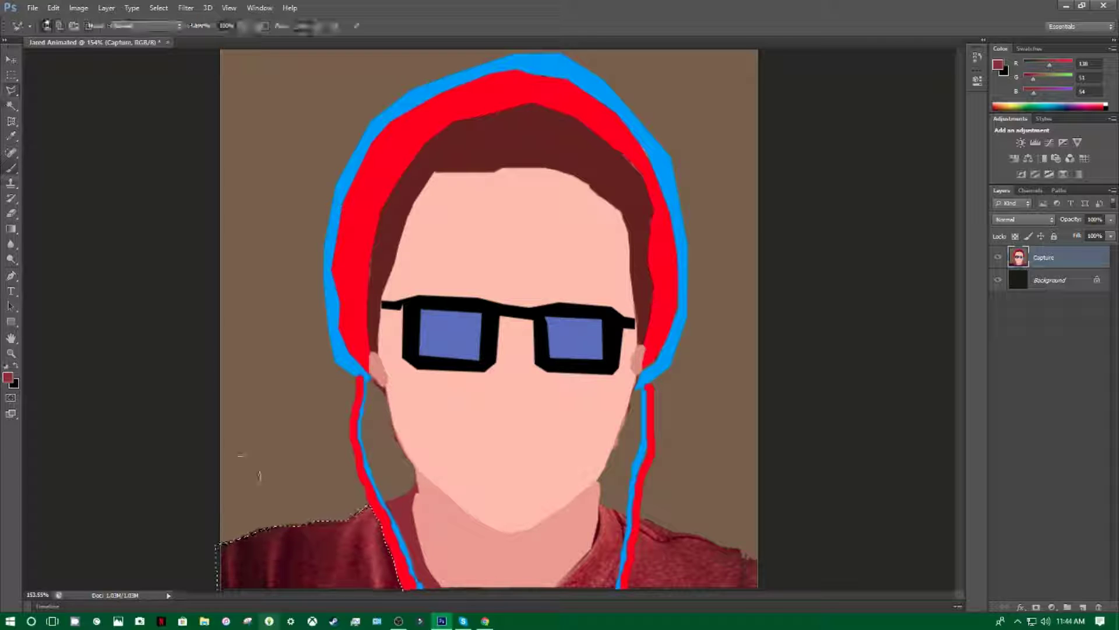
drag(359, 570, 368, 539)
click(11, 353)
drag(166, 351, 130, 352)
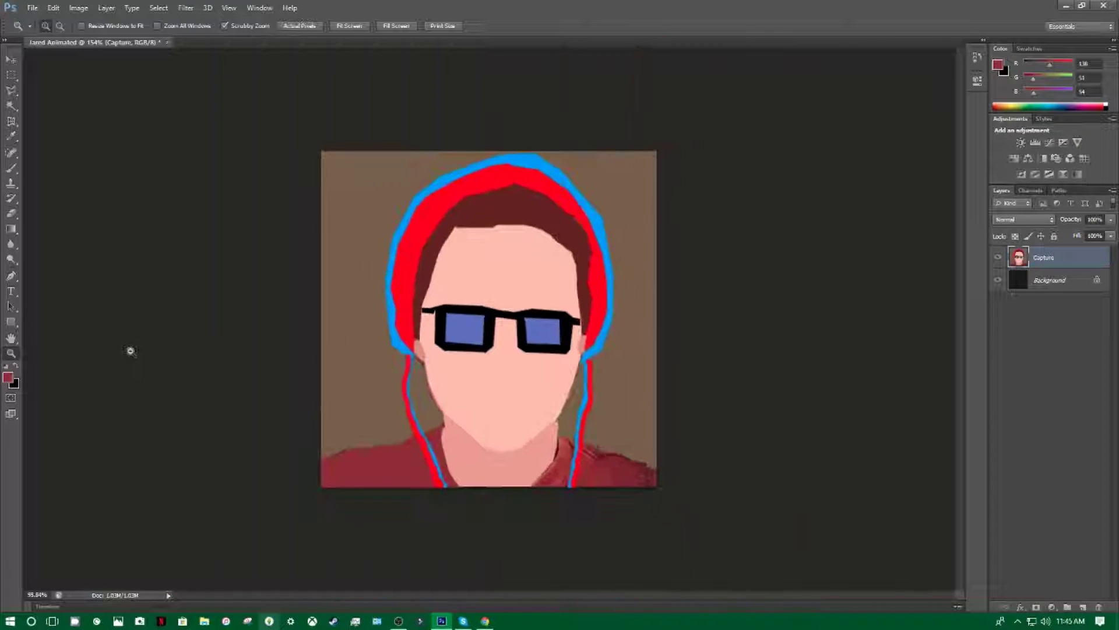
key(ctrl+d)
key(l)
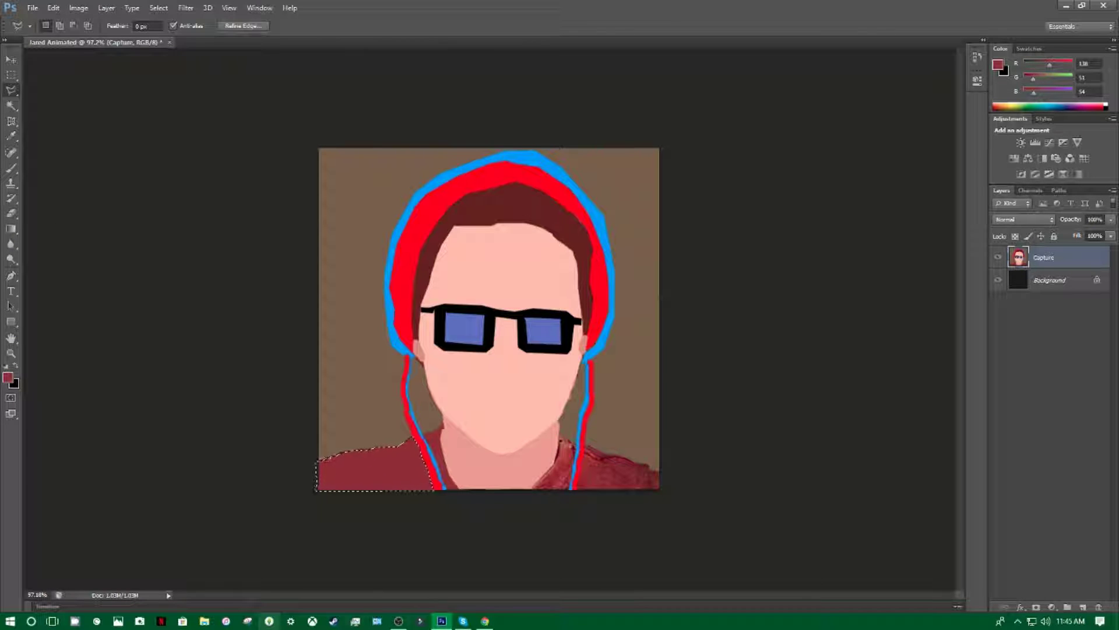
- Select the collar area between the neck and the right string and paint it in the same dark red
click(533, 488)
click(525, 504)
click(568, 501)
click(562, 438)
click(554, 464)
click(528, 491)
key(b)
drag(544, 440, 555, 484)
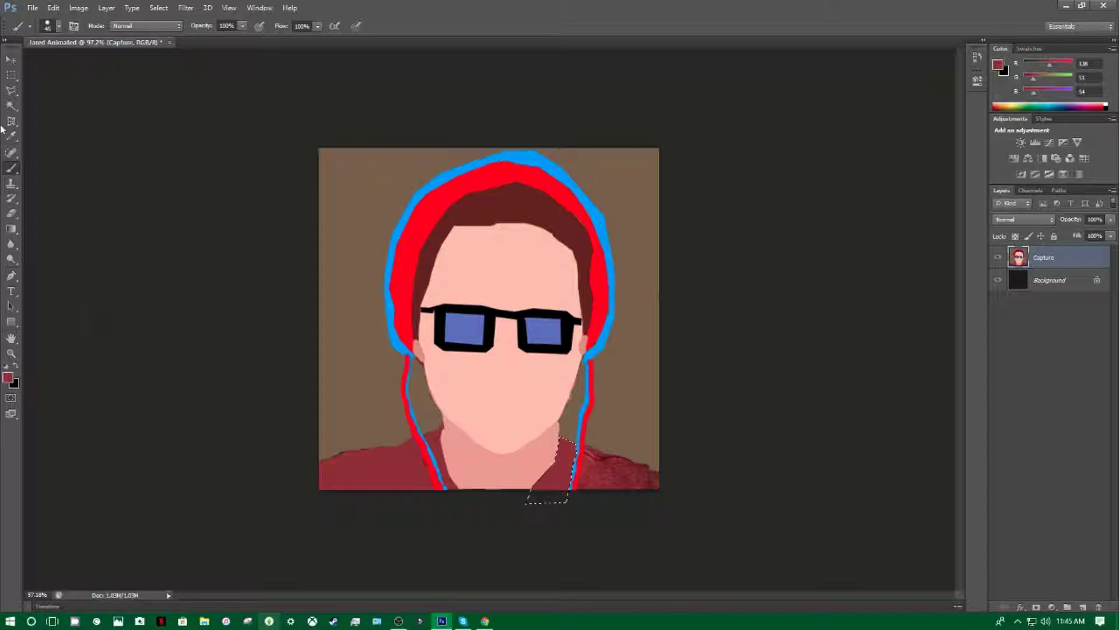
- Select the shirt's right shoulder outside the right string and paint it dark red
click(11, 90)
click(585, 448)
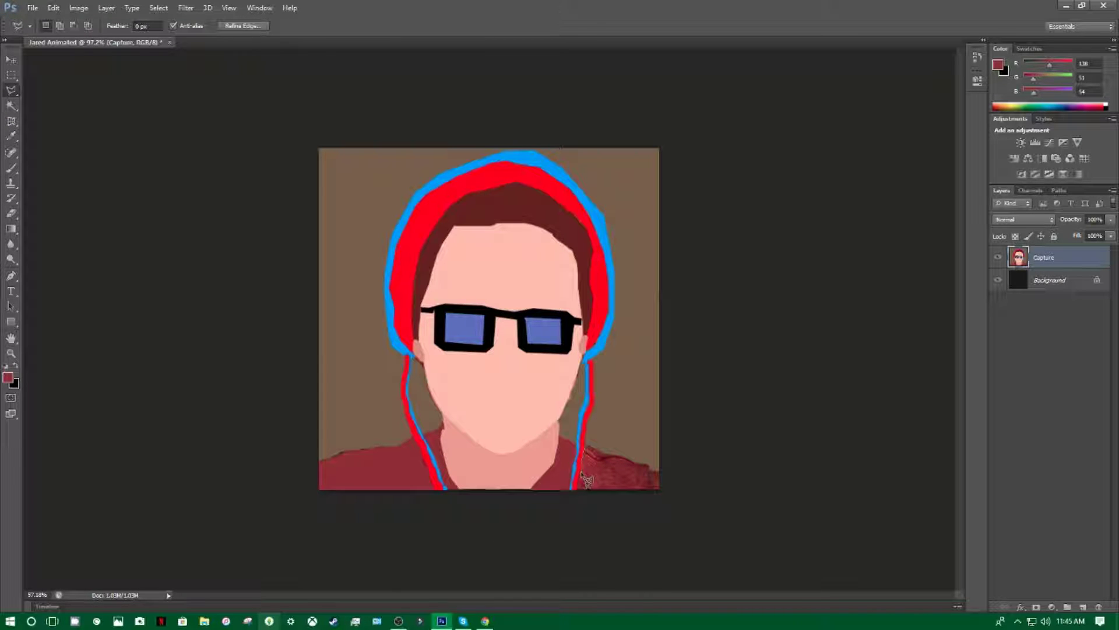
click(578, 493)
click(670, 512)
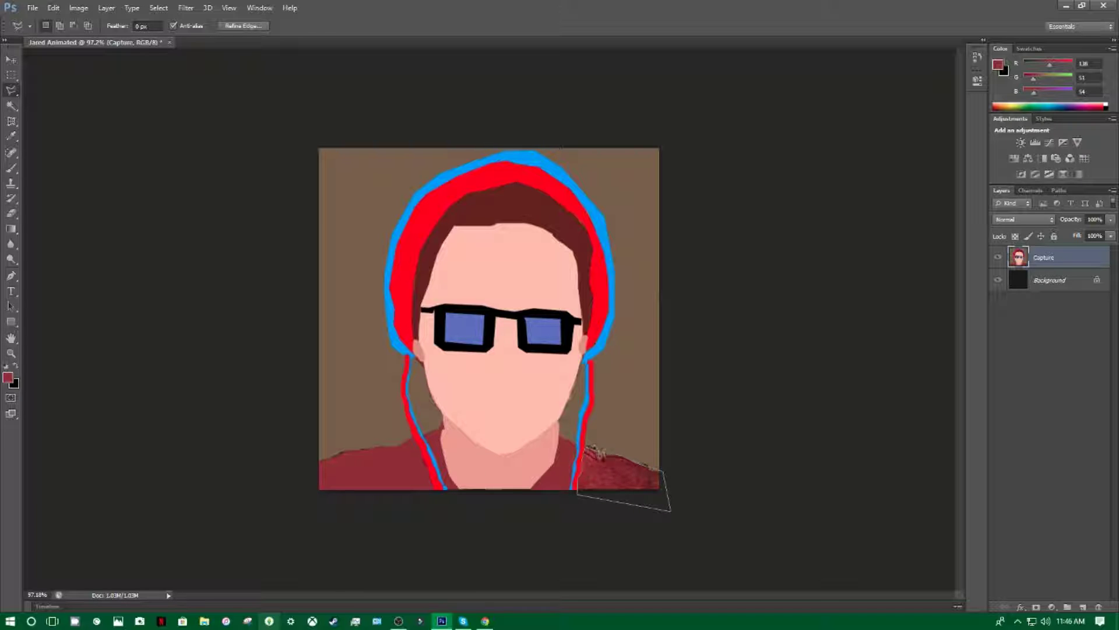
click(587, 447)
click(11, 172)
mouse_move(601, 466)
mouse_down()
mouse_move(641, 505)
mouse_move(674, 441)
mouse_up()
- Select the area of the face that encloses the whole pair of glasses with the Polygonal Lasso
click(11, 90)
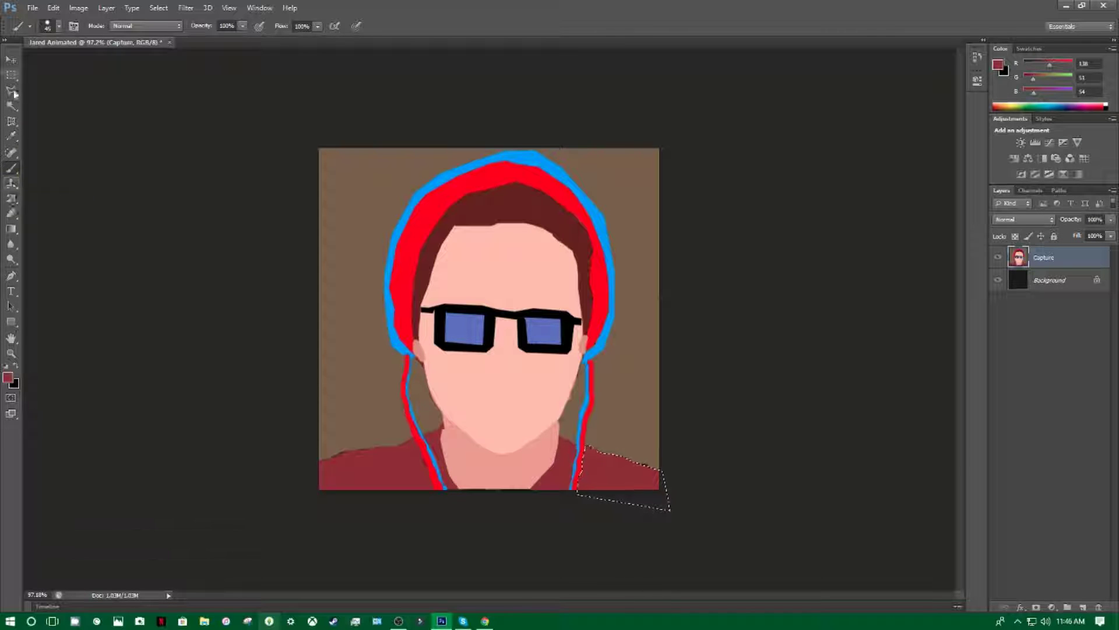
click(421, 318)
click(454, 382)
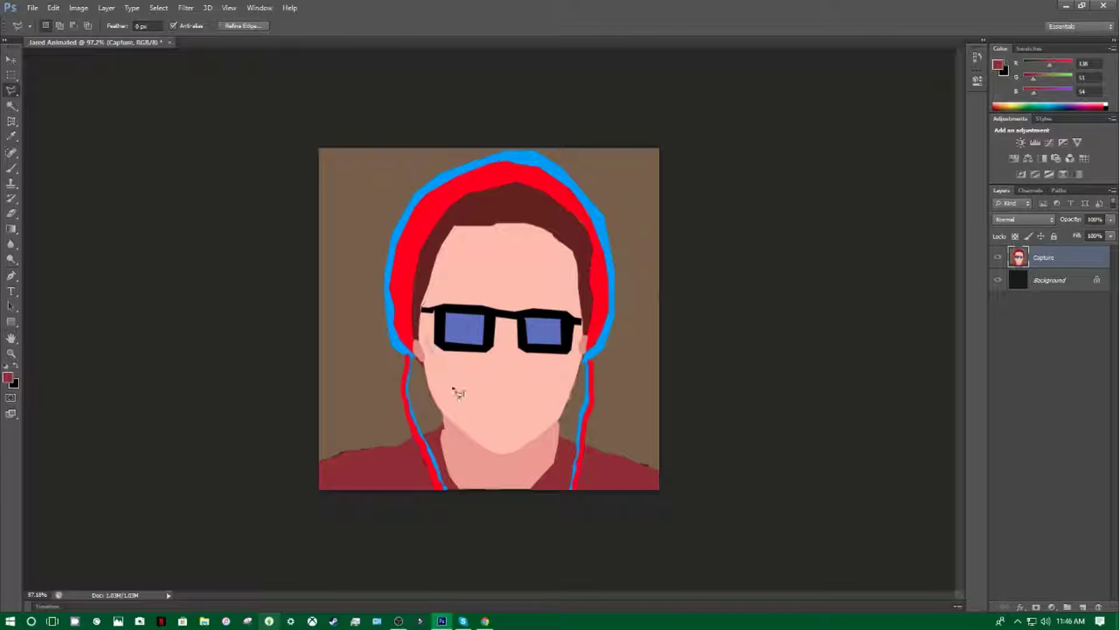
click(574, 357)
click(580, 308)
click(495, 284)
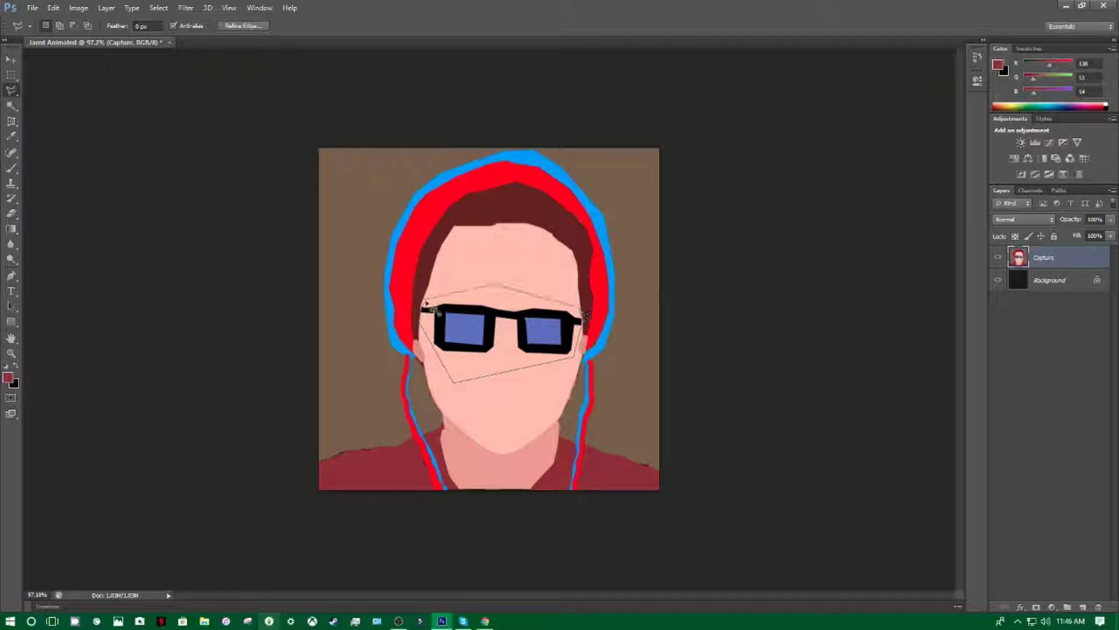
double_click(426, 301)
- Sample the light skin tone beside the glasses, paint over them completely, and clear the selection
click(11, 135)
click(431, 297)
click(11, 105)
click(11, 168)
mouse_move(422, 314)
mouse_down()
mouse_move(446, 321)
mouse_move(484, 329)
mouse_move(492, 311)
mouse_move(577, 327)
mouse_up()
key(ctrl+d)
key(l)
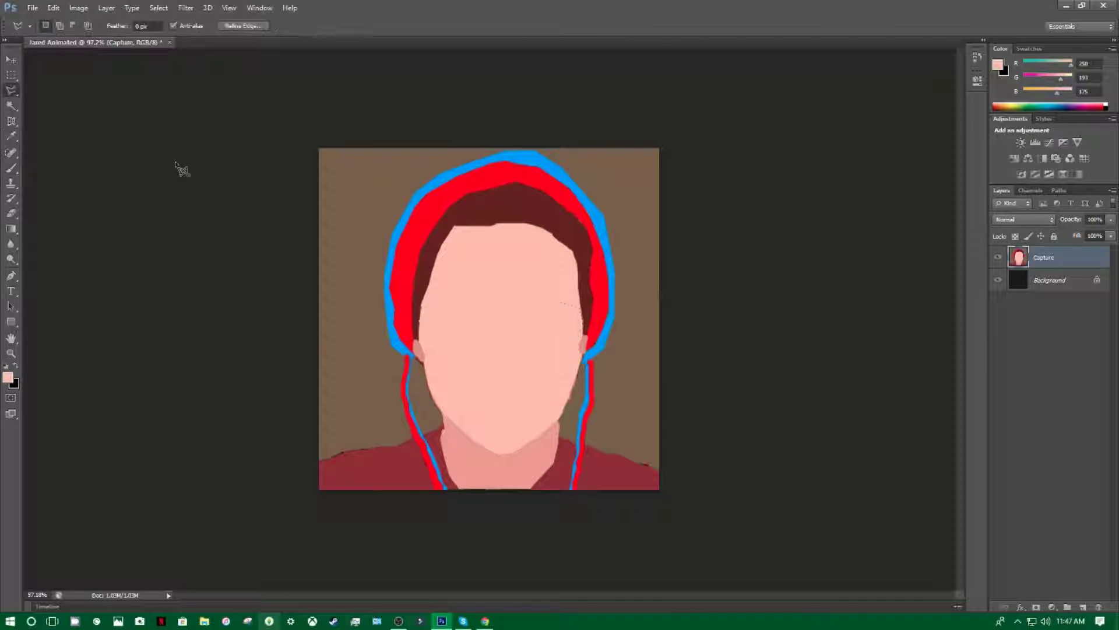